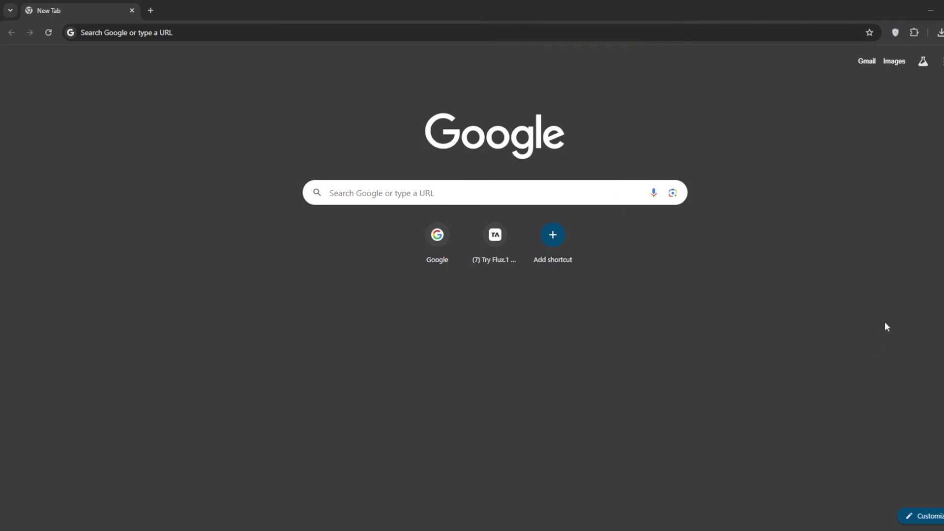
# Step: Search Google for 'rendora ai' from the Chrome address bar
pyautogui.click(446, 32)
pyautogui.write('rendora ai')
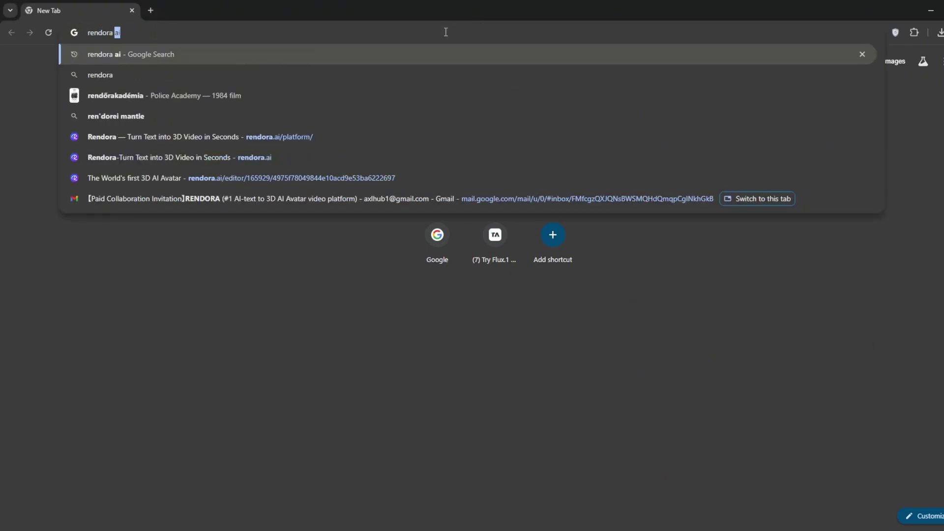
pyautogui.press('Return')
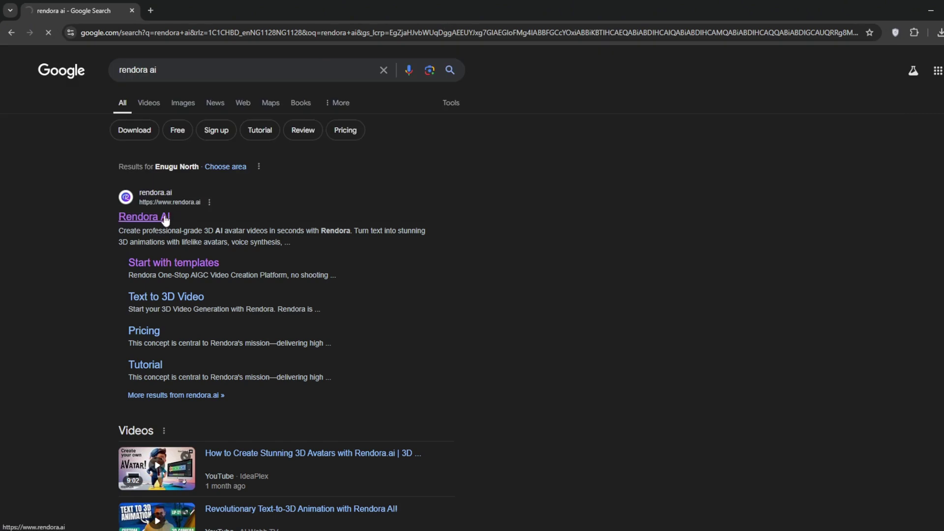
# Step: Open the rendora.ai site from the search results and scroll down its homepage
pyautogui.click(165, 220)
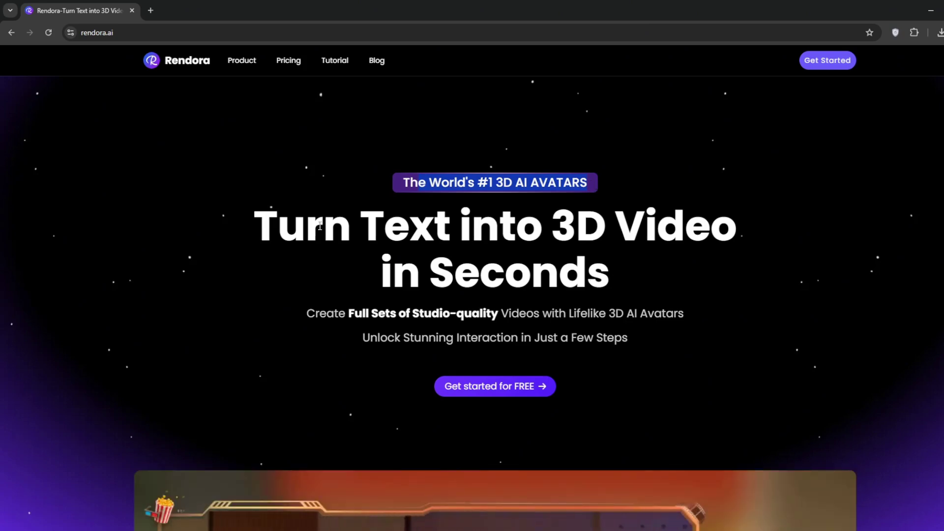
pyautogui.scroll(-5, 386, 223)
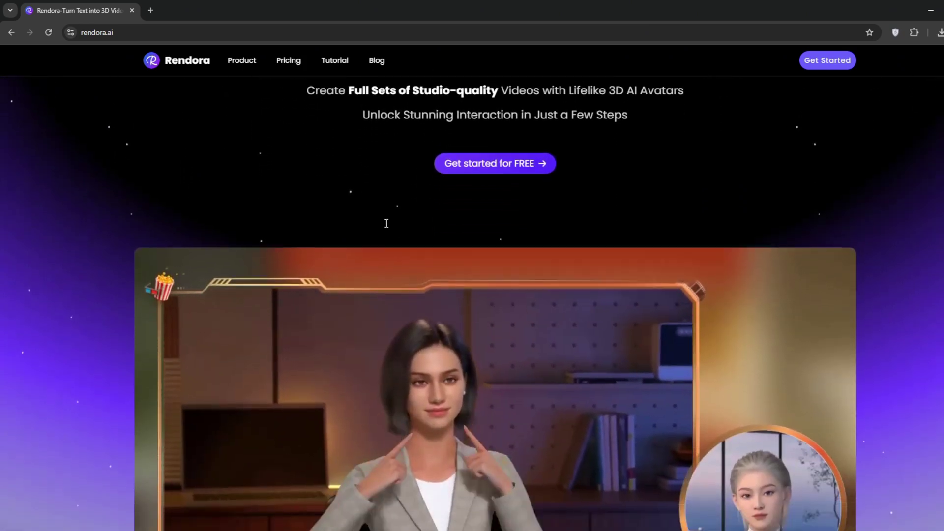
pyautogui.scroll(-5, 386, 223)
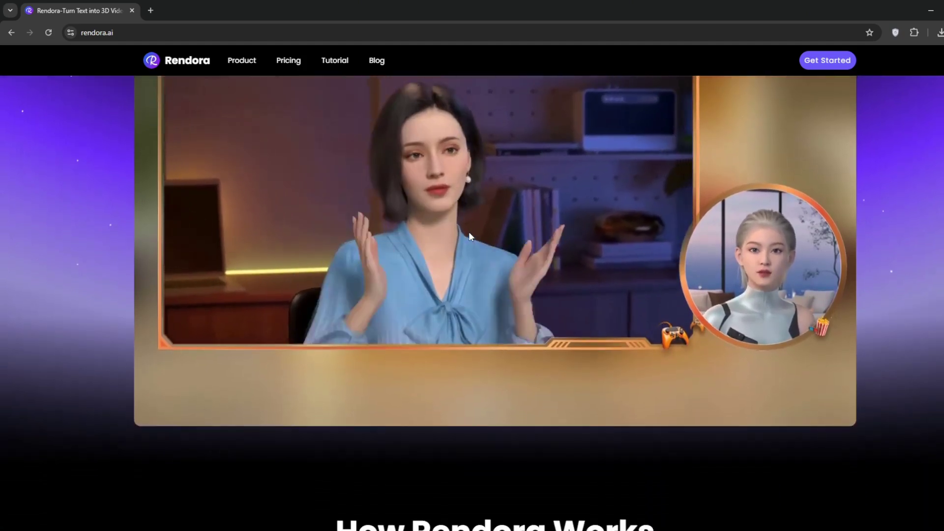
pyautogui.scroll(-9, 468, 236)
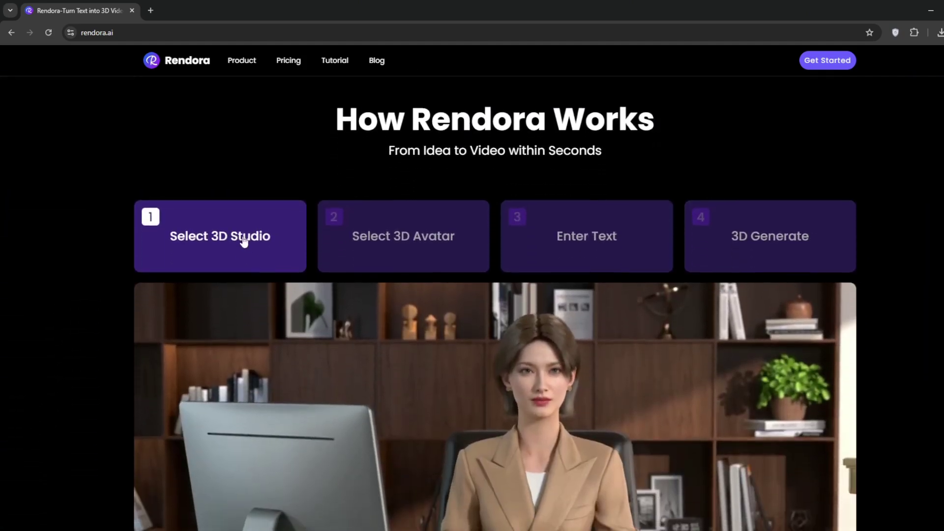
# Step: Preview the Select 3D Avatar, Enter Text and 3D Generate step demos, then browse the feature sections
pyautogui.click(417, 238)
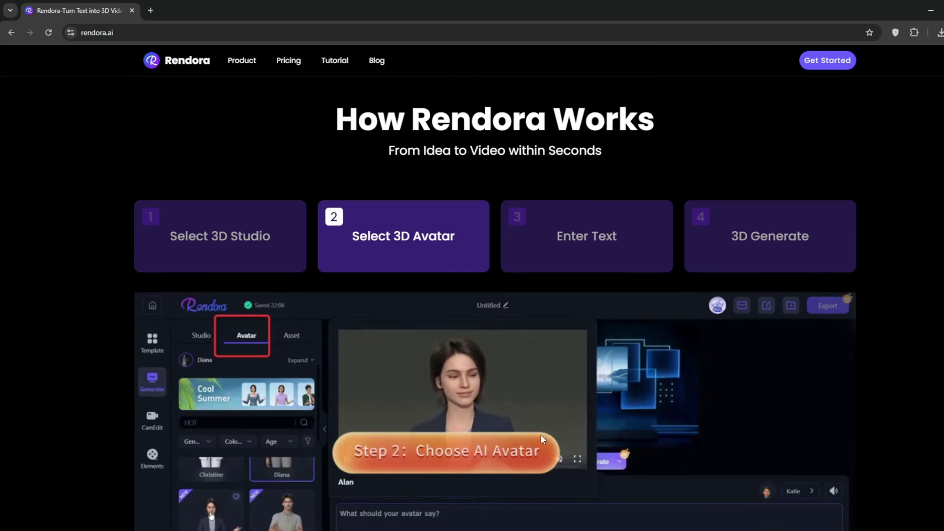
pyautogui.click(595, 247)
pyautogui.click(741, 240)
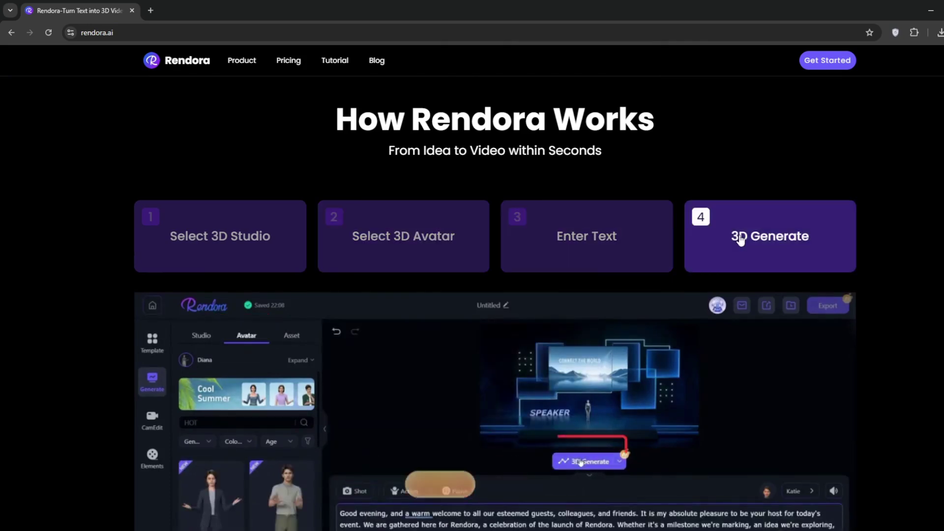
pyautogui.scroll(-9, 496, 346)
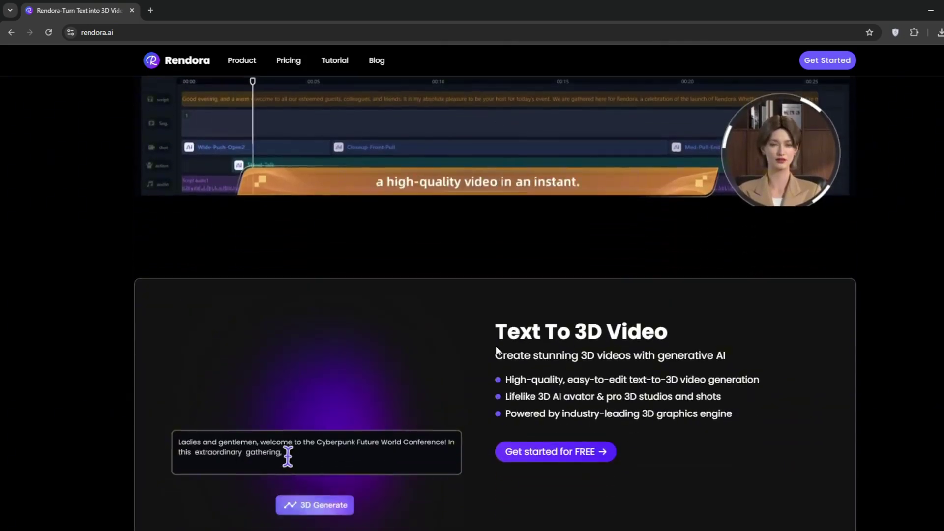
pyautogui.scroll(-13, 496, 346)
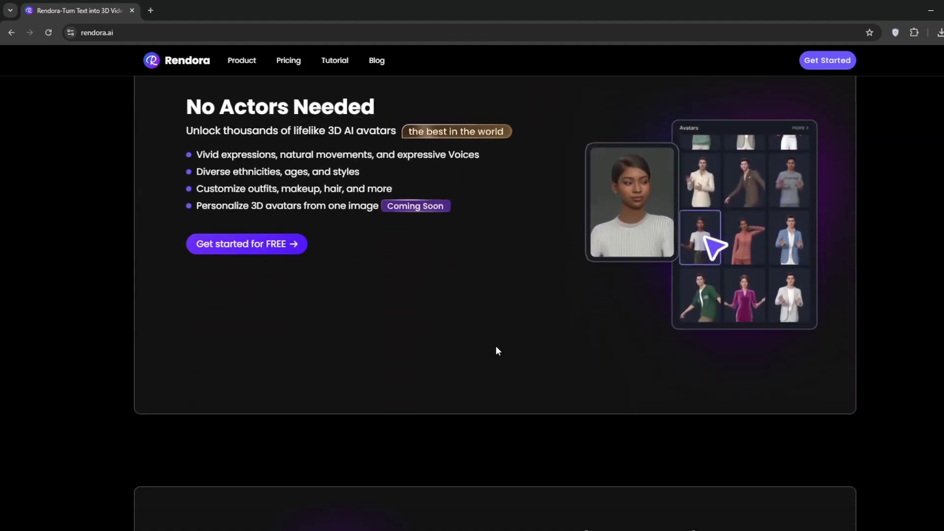
pyautogui.scroll(-12, 496, 346)
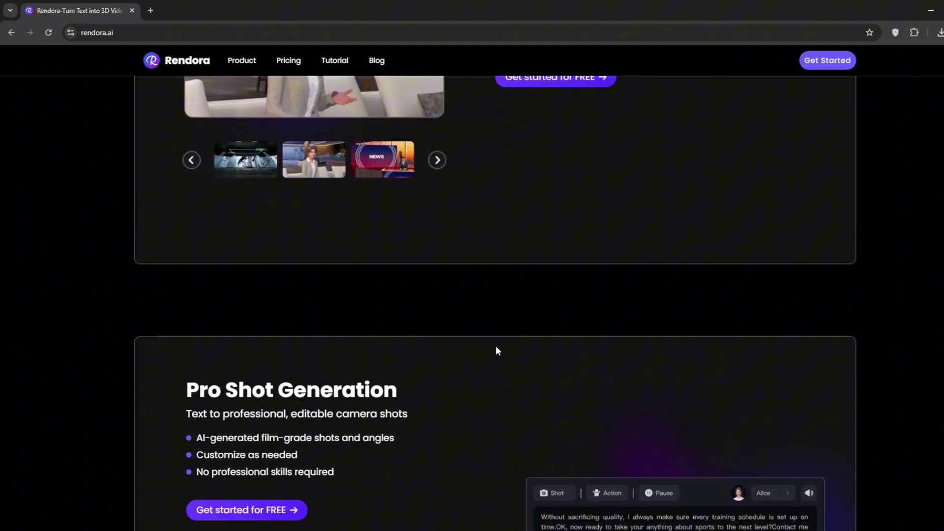
pyautogui.scroll(-12, 496, 346)
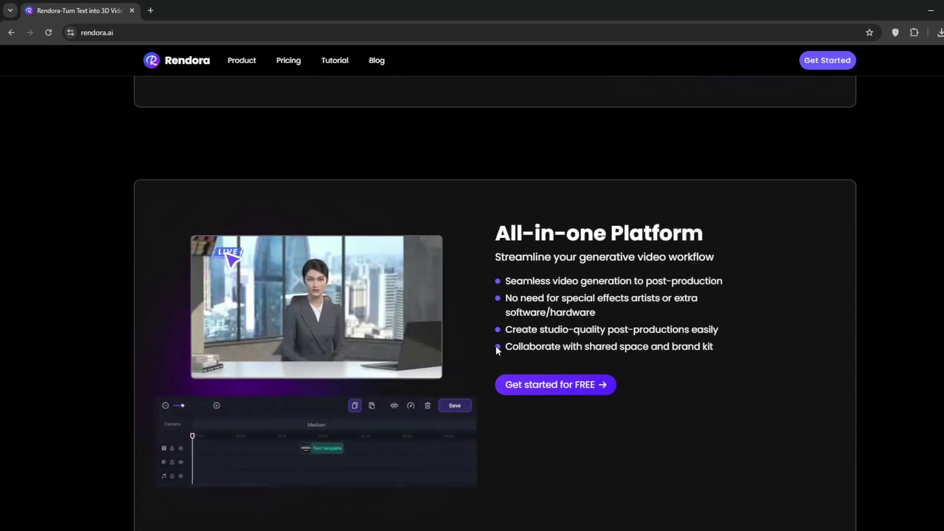
pyautogui.scroll(-5, 495, 346)
pyautogui.scroll(4, 496, 347)
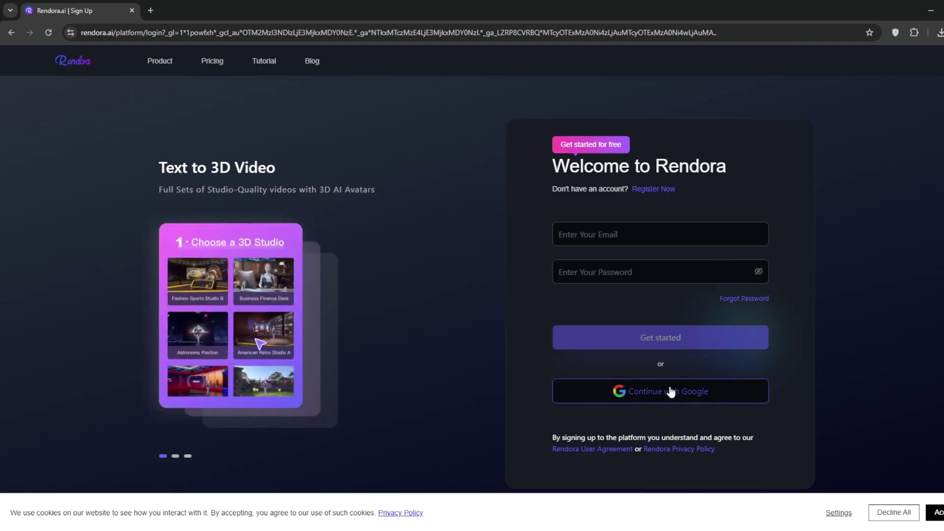
# Step: Sign in to Rendora with a Google account and confirm access for rendora.ai
pyautogui.click(655, 396)
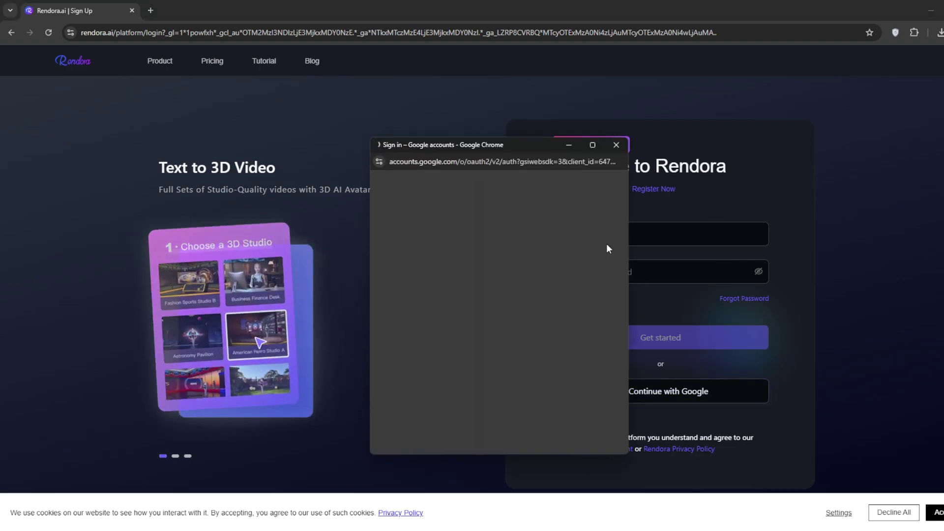
pyautogui.click(524, 292)
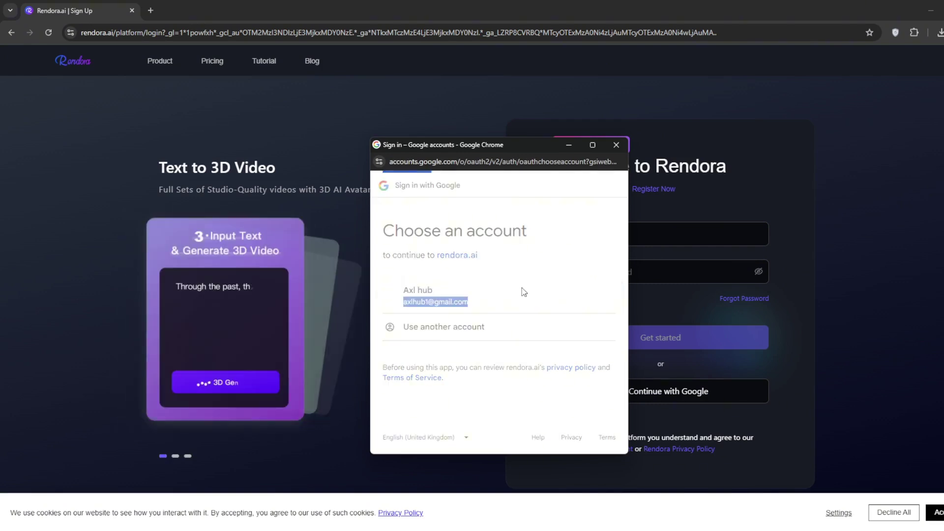
pyautogui.click(569, 367)
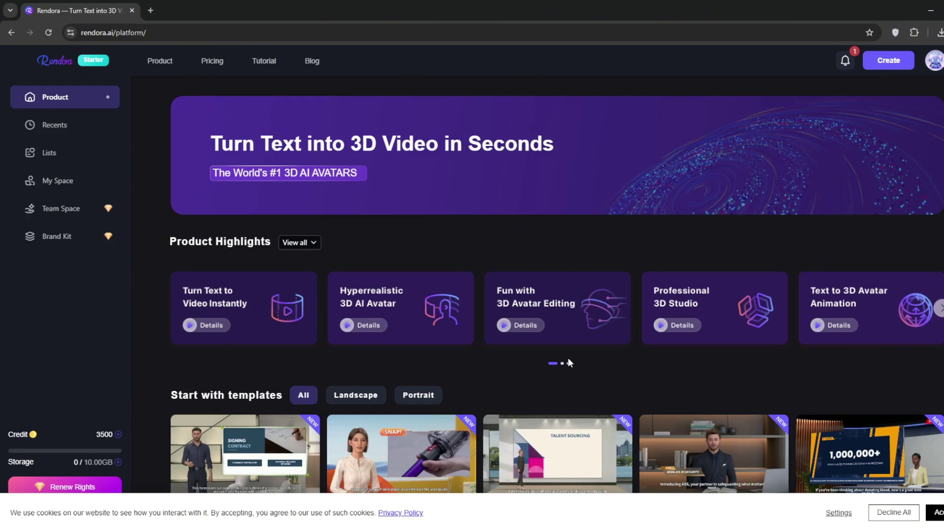
# Step: Browse the dashboard templates, filtering to Portrait and then to Landscape
pyautogui.scroll(-2, 487, 361)
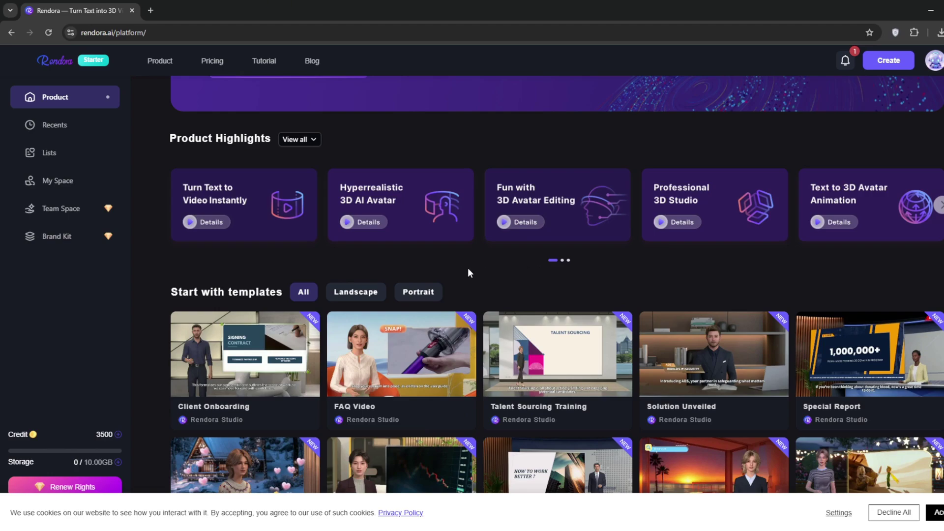
pyautogui.scroll(-9, 467, 268)
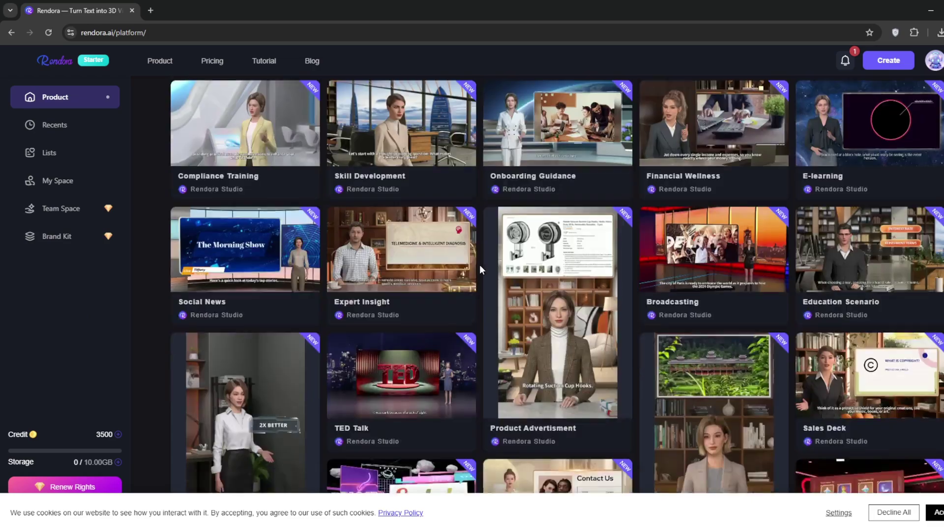
pyautogui.scroll(-10, 478, 268)
pyautogui.scroll(20, 478, 270)
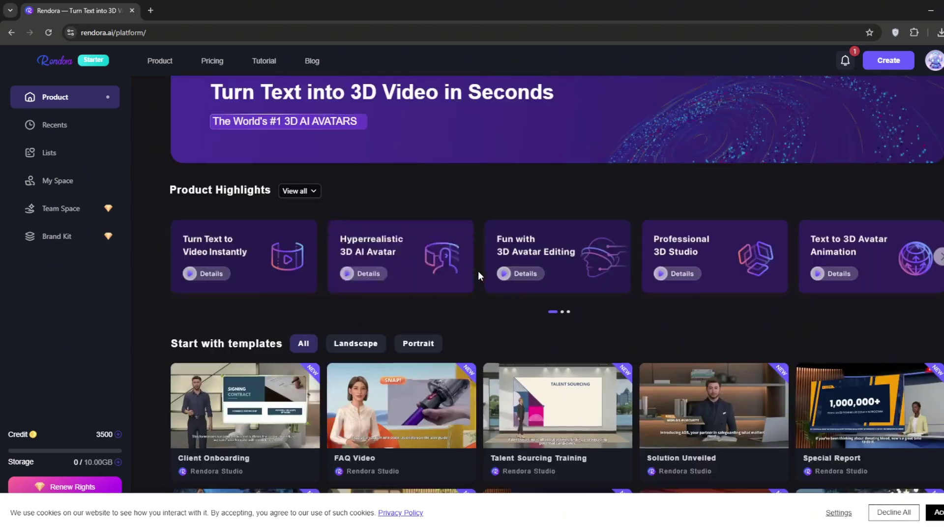
pyautogui.click(417, 342)
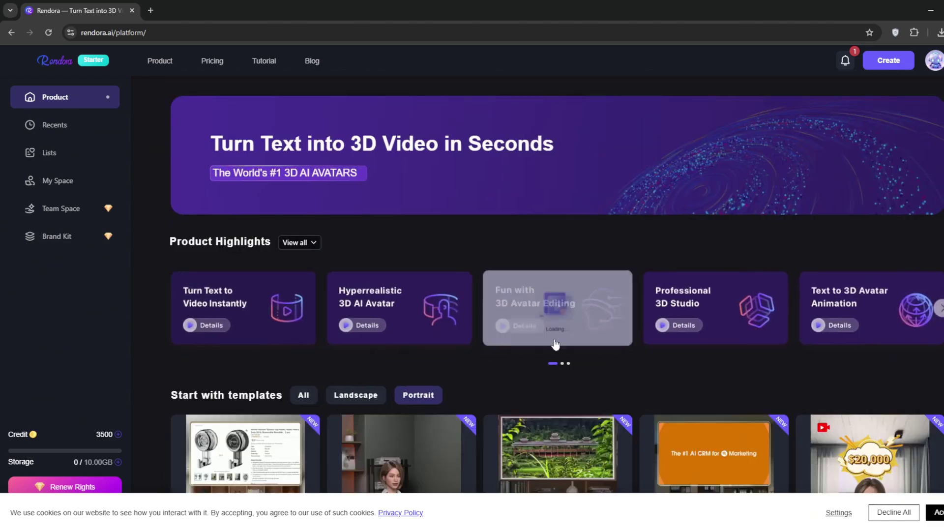
pyautogui.scroll(-3, 492, 392)
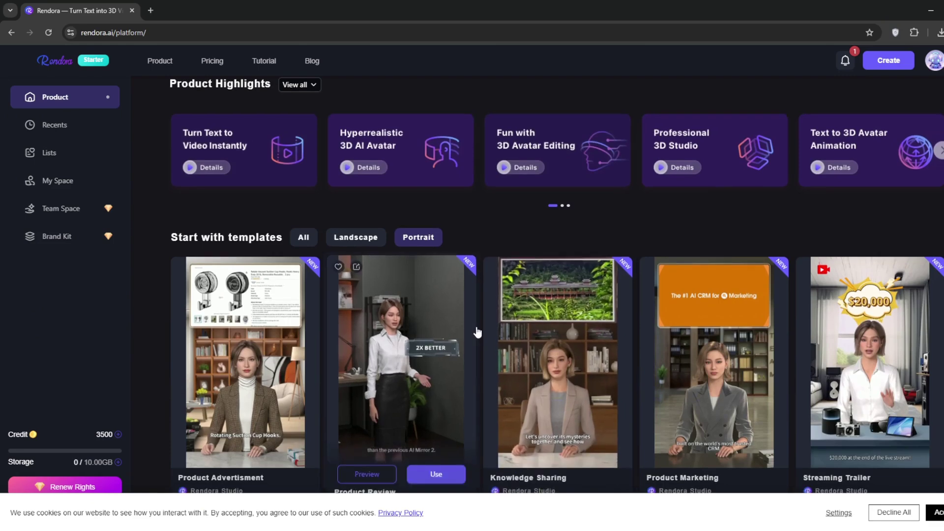
pyautogui.click(363, 241)
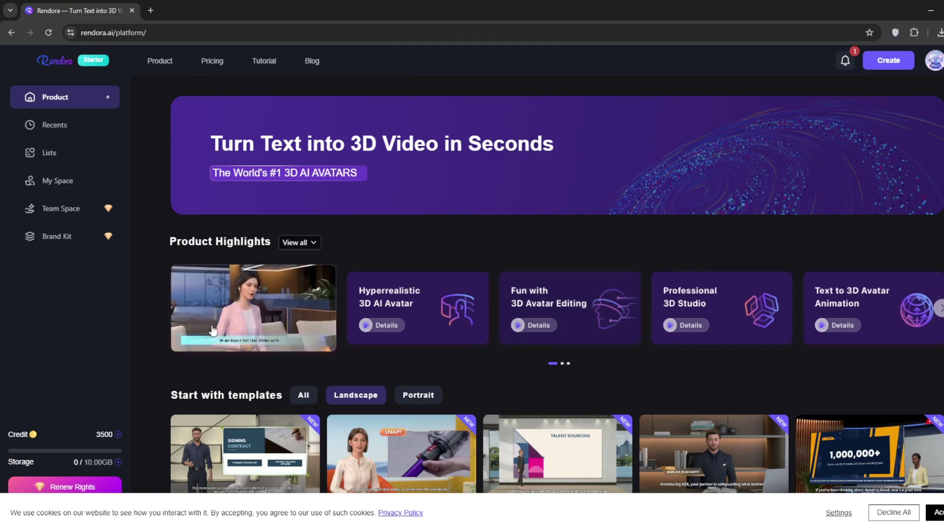
# Step: Watch and pause the Text to 3D Video preview, then start a new project
pyautogui.click(278, 284)
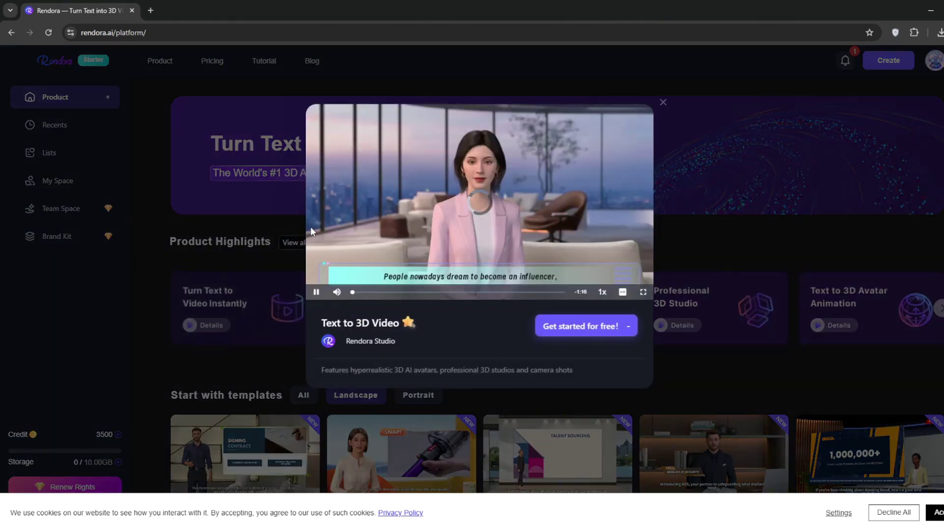
pyautogui.click(318, 293)
pyautogui.click(602, 326)
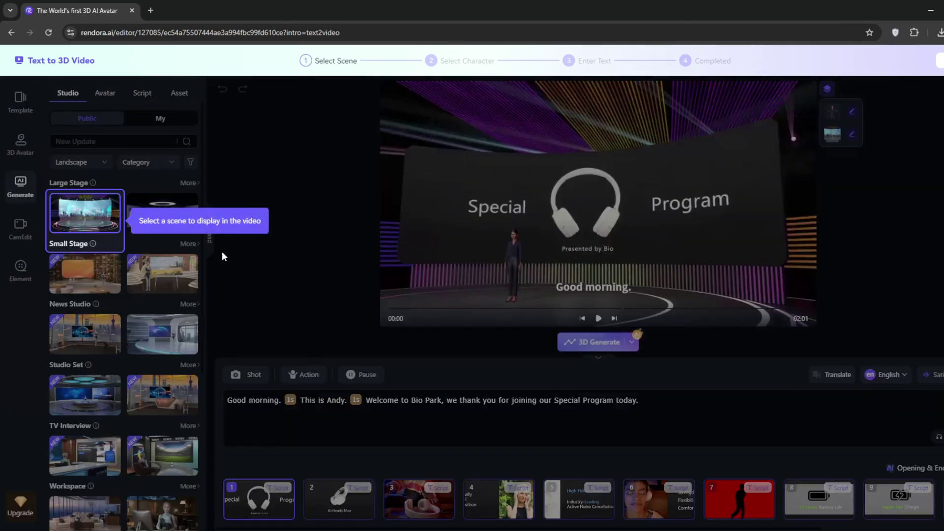
# Step: Accept the scene, view the avatar choices, and generate the 3D video from the script
pyautogui.click(90, 218)
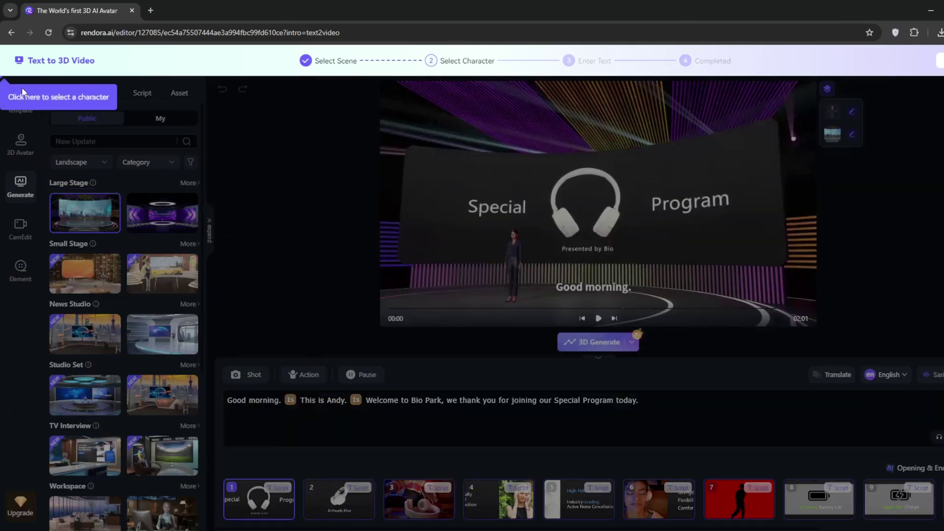
pyautogui.click(6, 91)
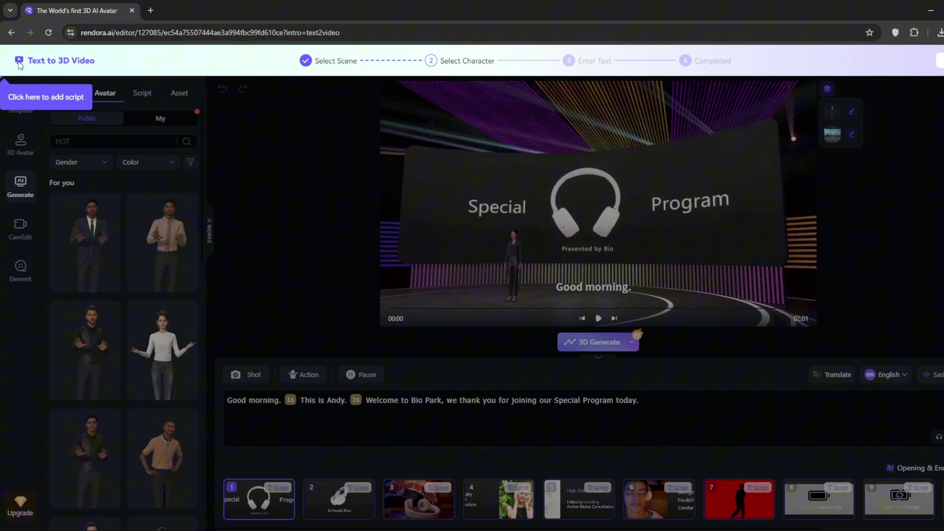
pyautogui.click(2, 87)
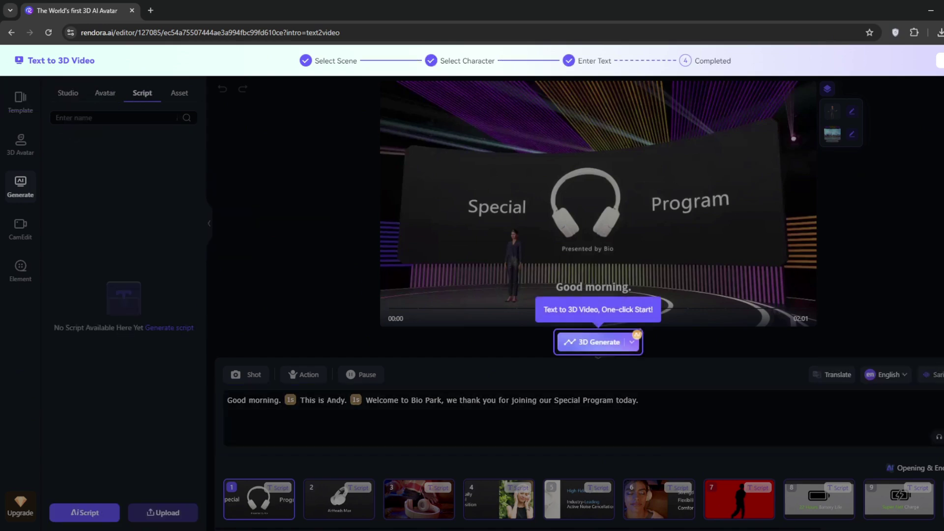
pyautogui.click(613, 337)
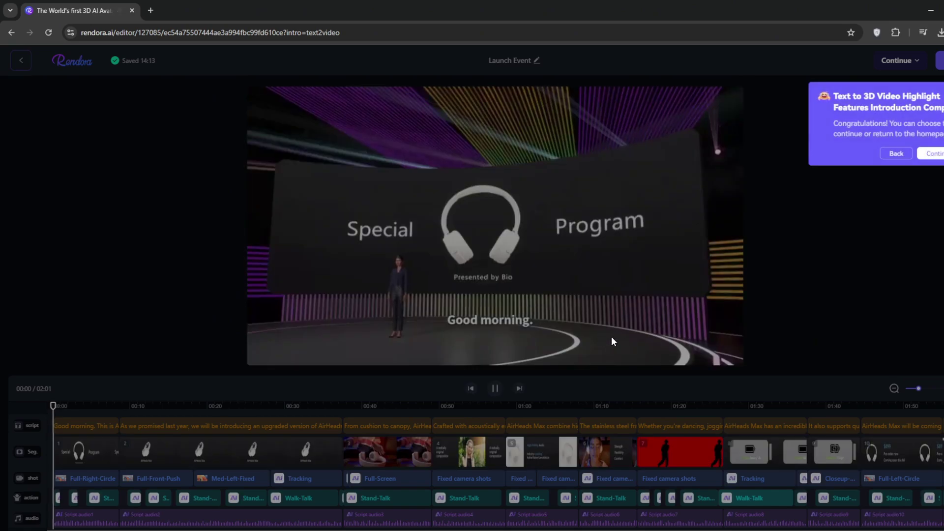
# Step: Replace the first-scene script with 'Hello, welcome to brain prjoect. I hope you enjoy this video…'
pyautogui.click(937, 155)
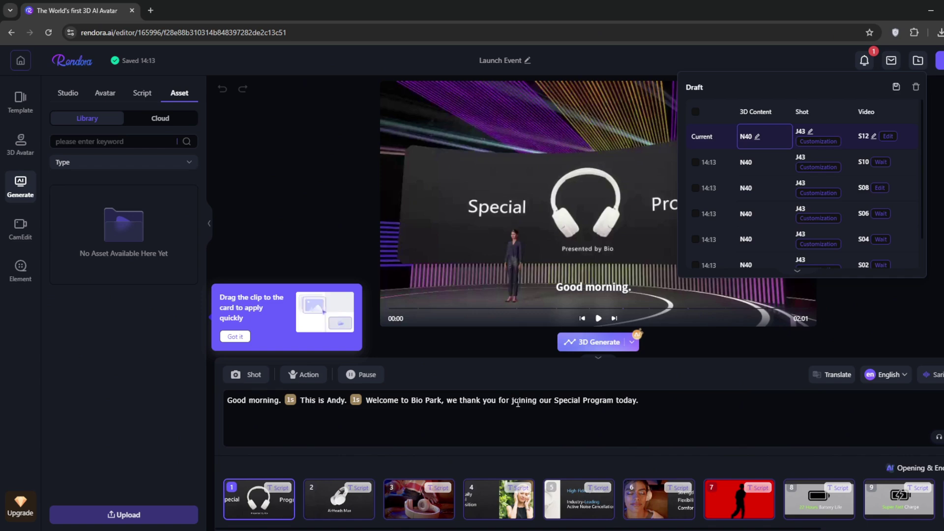
pyautogui.tripleClick(517, 403)
pyautogui.press('BackSpace')
pyautogui.write('Hello, welcome to brain prjo')
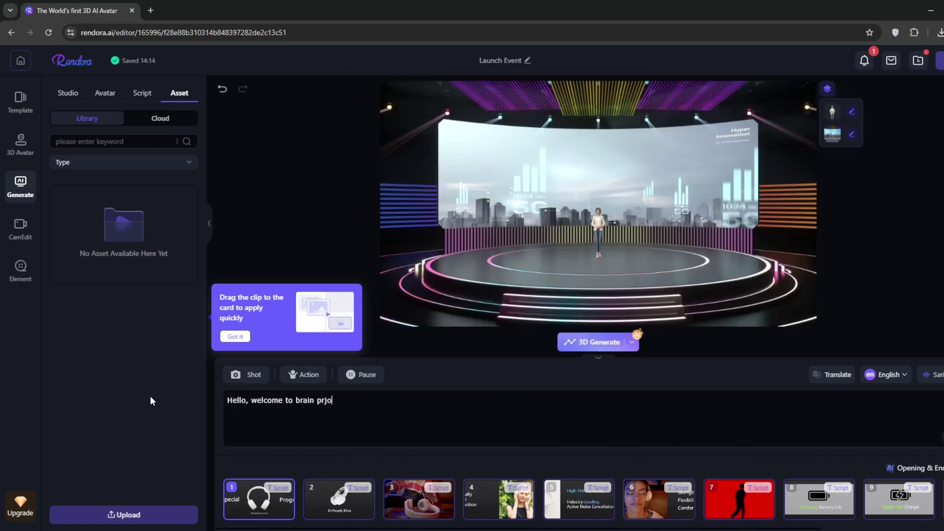
pyautogui.write('ect. I hope you enjoy this video. Dont forget to like and subsribe')
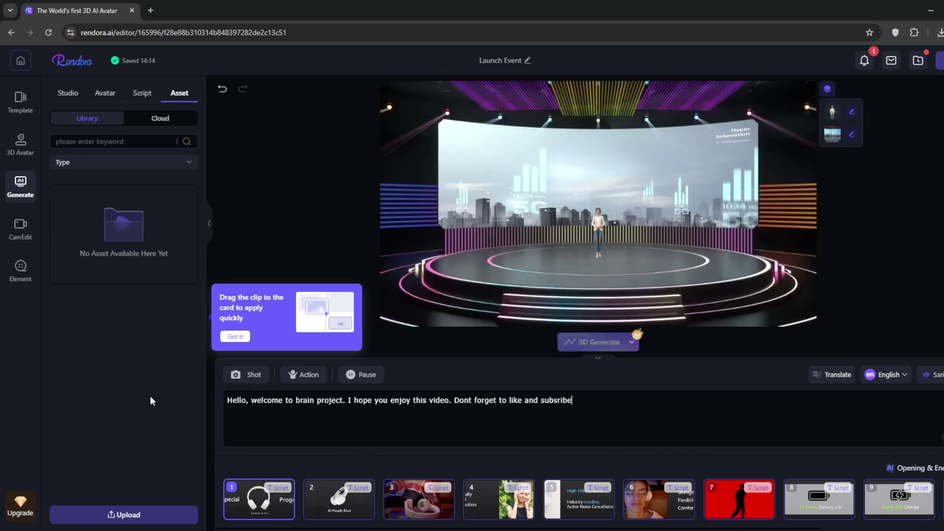
# Step: Insert a 1s pause after 'welcome' and a 2s pause after 'project.'
pyautogui.click(355, 375)
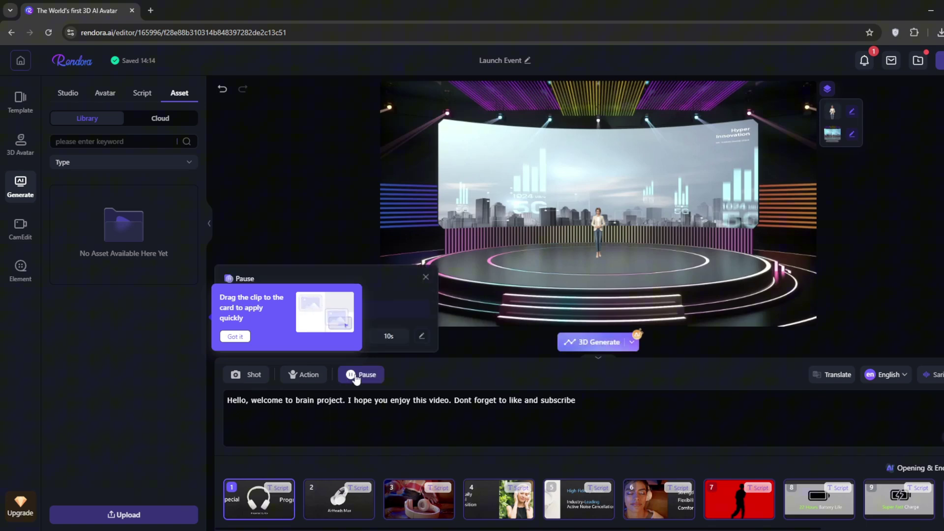
pyautogui.click(404, 338)
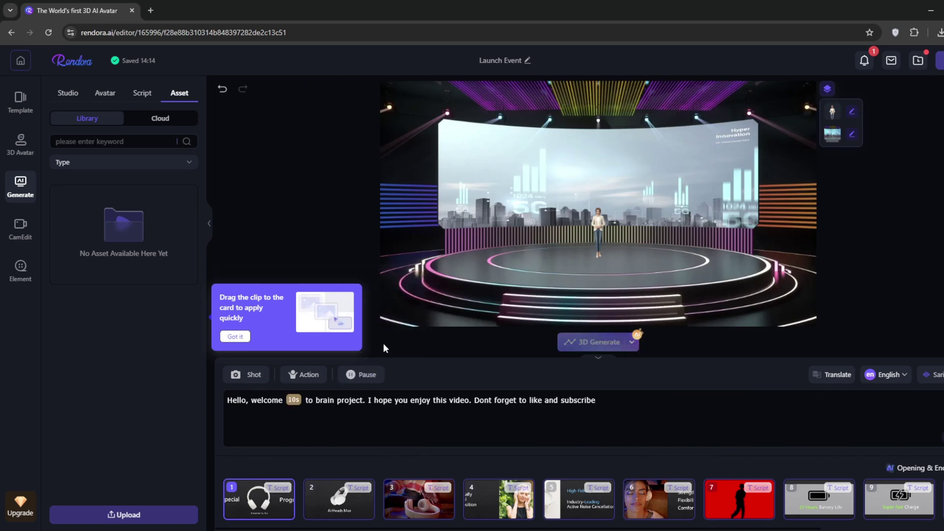
pyautogui.click(236, 337)
pyautogui.click(268, 311)
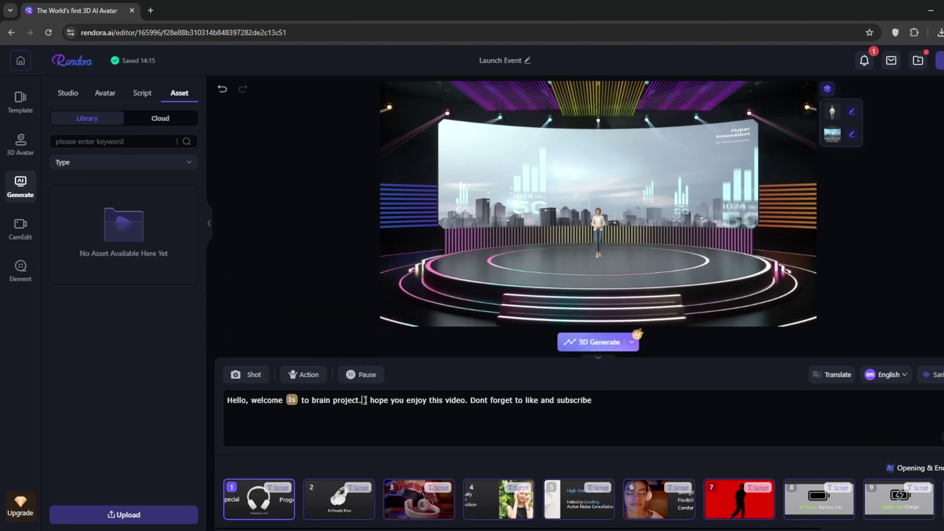
pyautogui.click(361, 375)
pyautogui.click(311, 338)
# Step: Add the Goodbye 01 gesture before 'Hello,' in the script
pyautogui.click(307, 375)
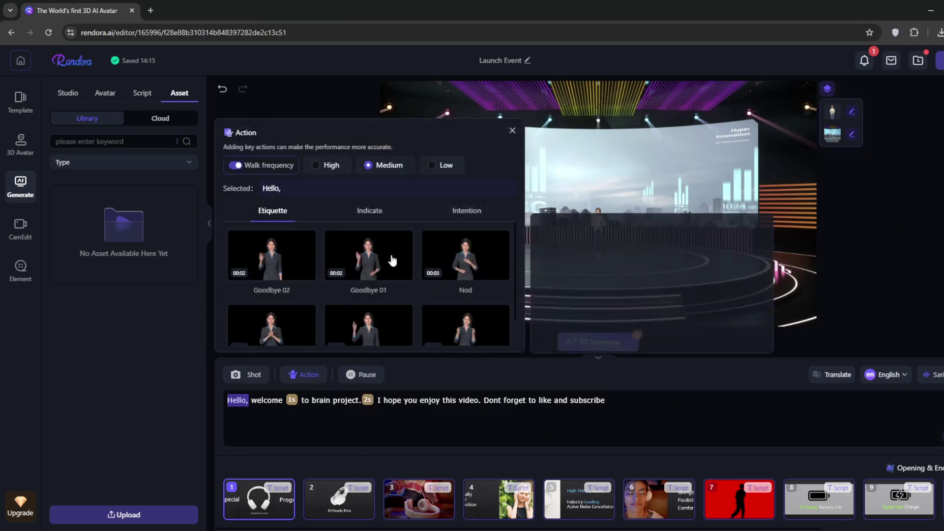
pyautogui.moveTo(371, 260)
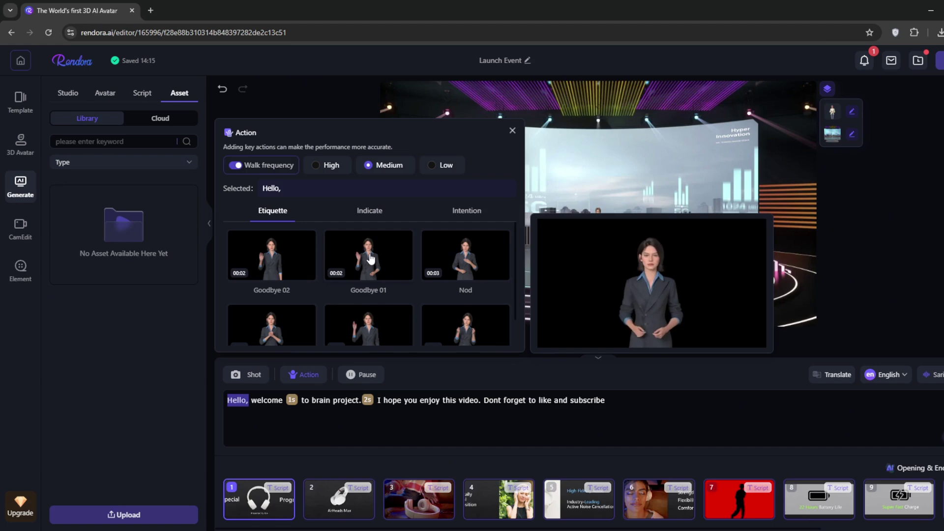
pyautogui.click(371, 260)
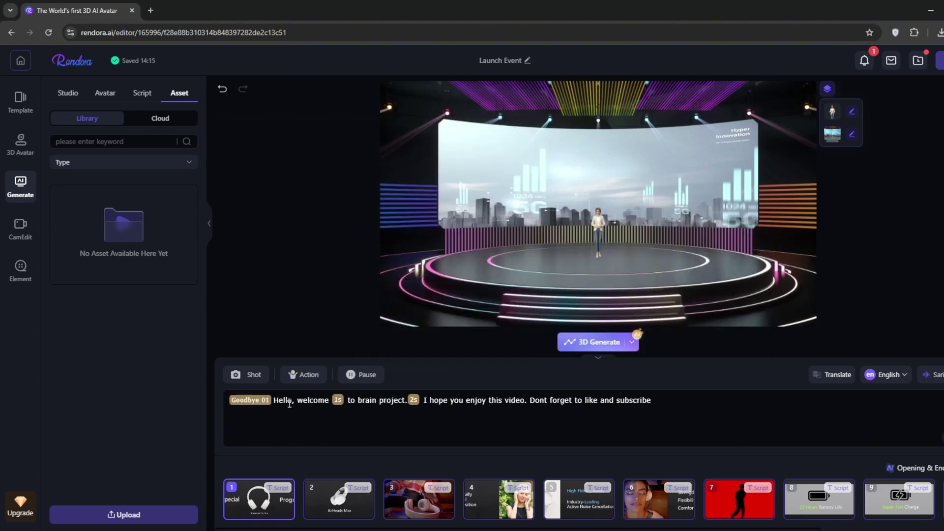
pyautogui.moveTo(245, 507)
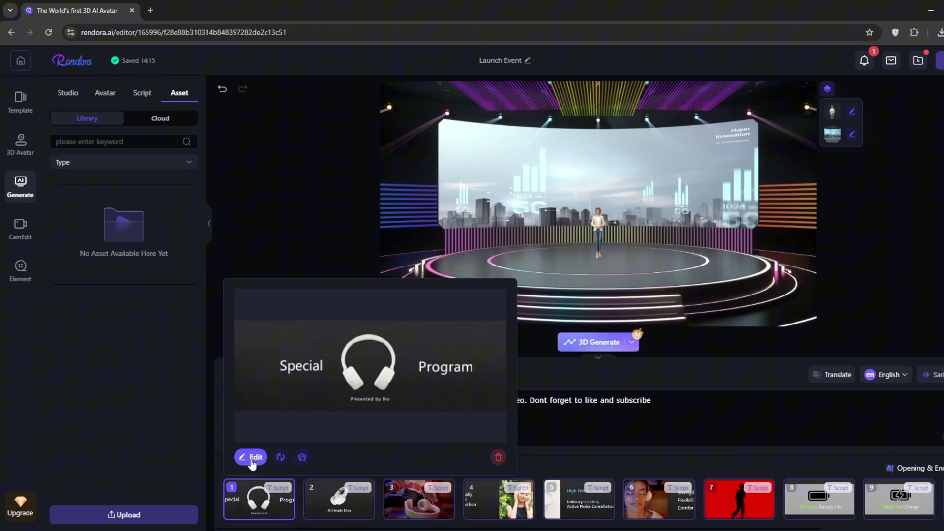
# Step: Edit scene 1's Special Program clip: try Cover/Contain fill, set opacity 41 and zoom 128
pyautogui.click(251, 460)
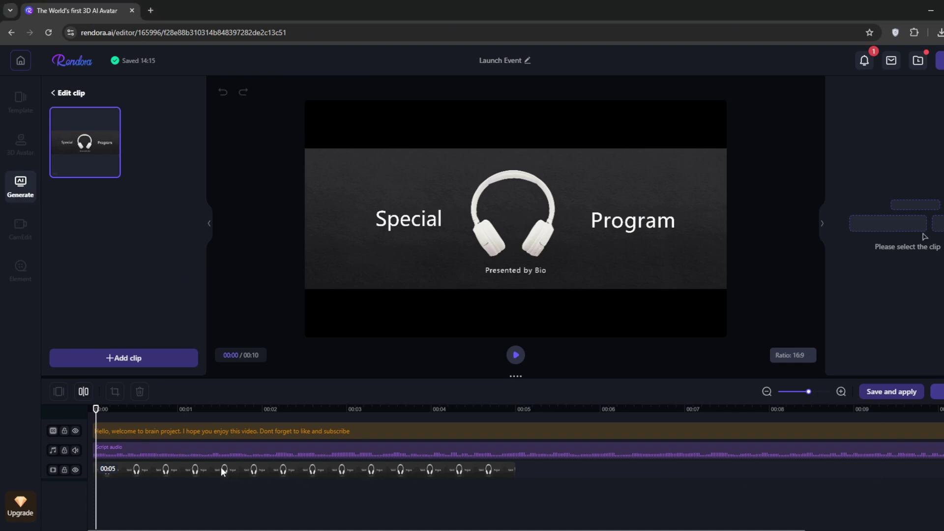
pyautogui.click(223, 469)
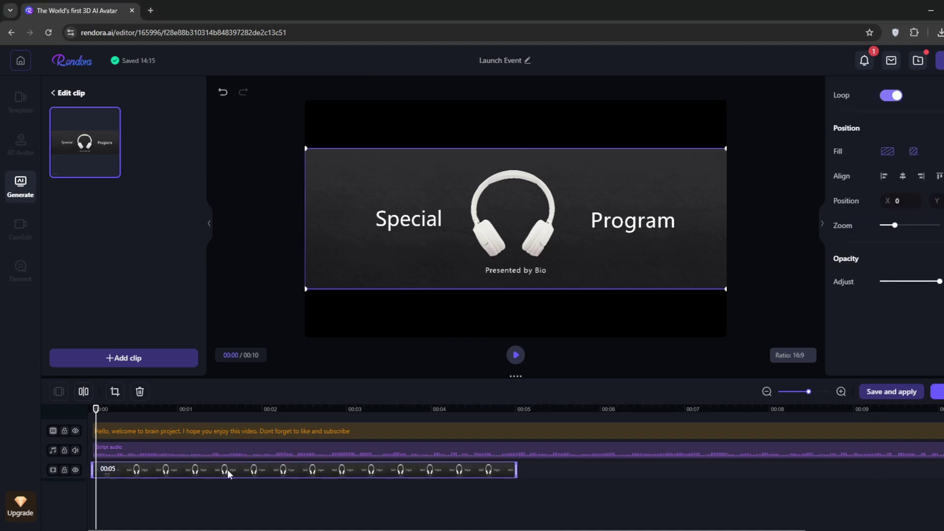
pyautogui.moveTo(307, 146); pyautogui.dragTo(275, 110)
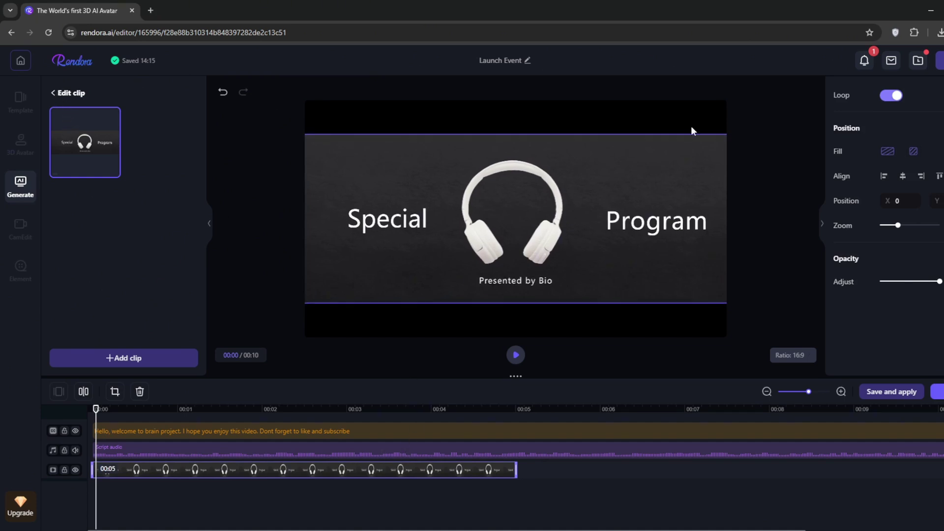
pyautogui.click(889, 153)
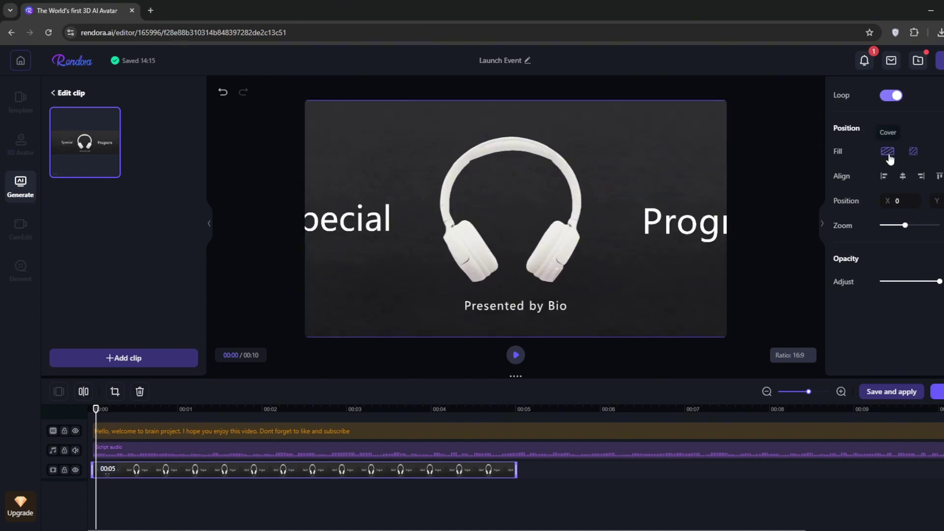
pyautogui.click(913, 152)
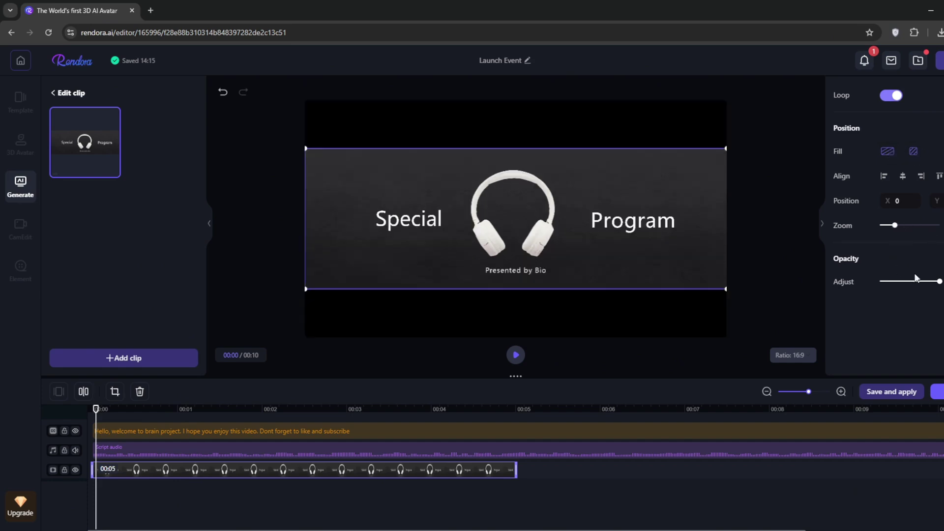
pyautogui.moveTo(932, 281); pyautogui.dragTo(904, 289)
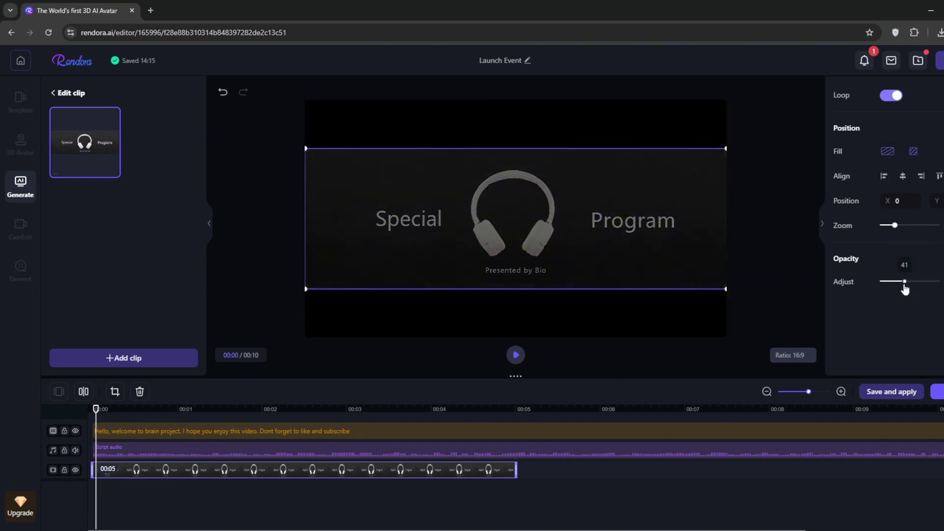
pyautogui.moveTo(898, 231); pyautogui.dragTo(902, 232)
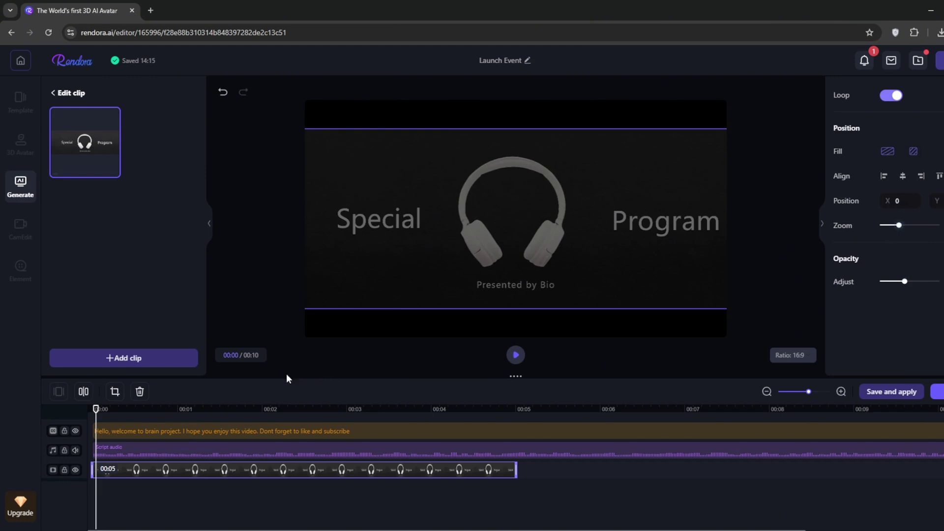
# Step: Upload the Discord logo image from the computer and add it to the clip library
pyautogui.click(138, 357)
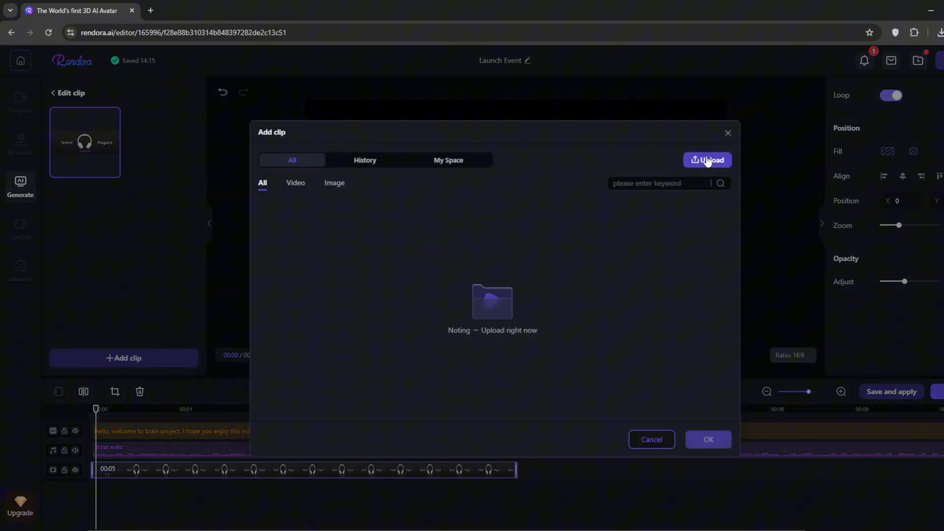
pyautogui.click(364, 160)
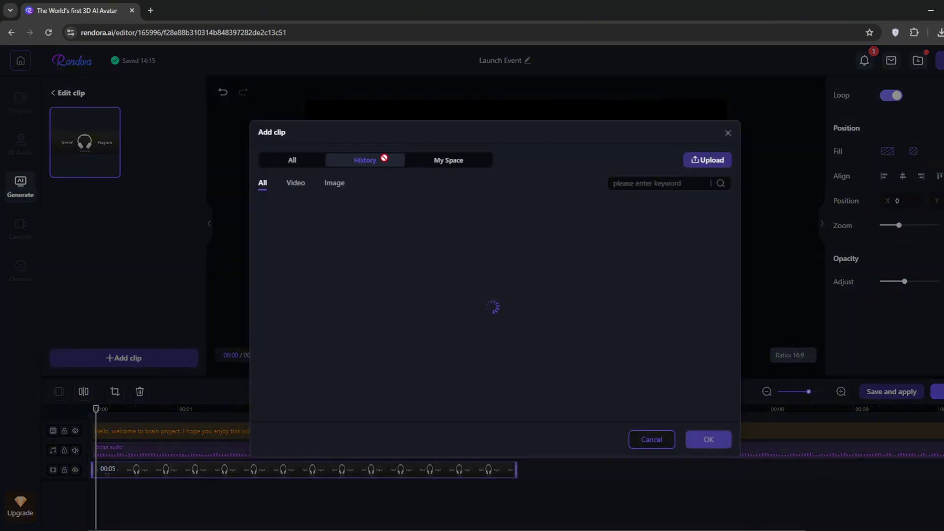
pyautogui.click(302, 160)
pyautogui.click(509, 329)
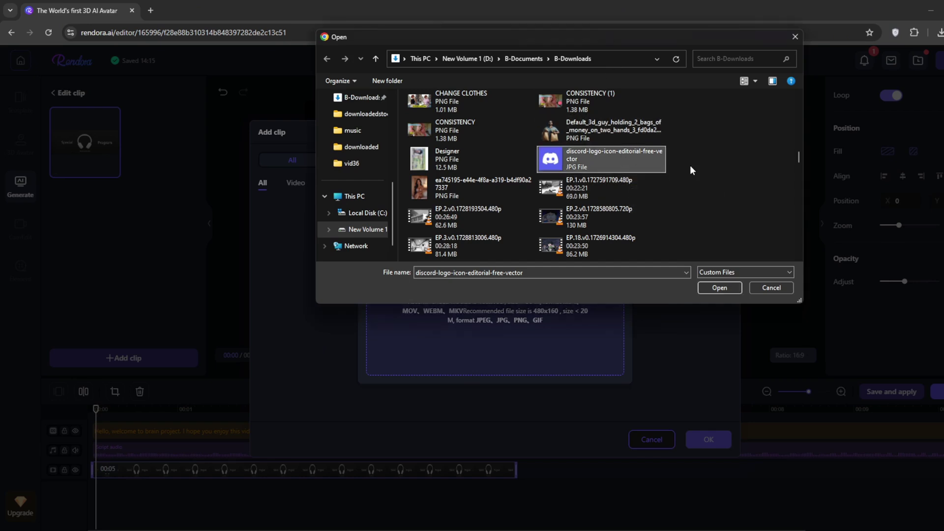
pyautogui.click(719, 288)
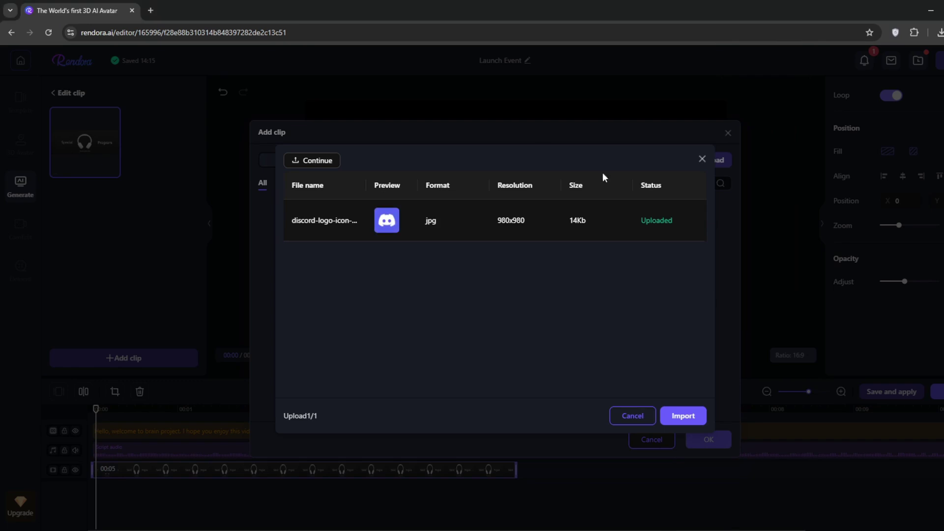
pyautogui.click(679, 419)
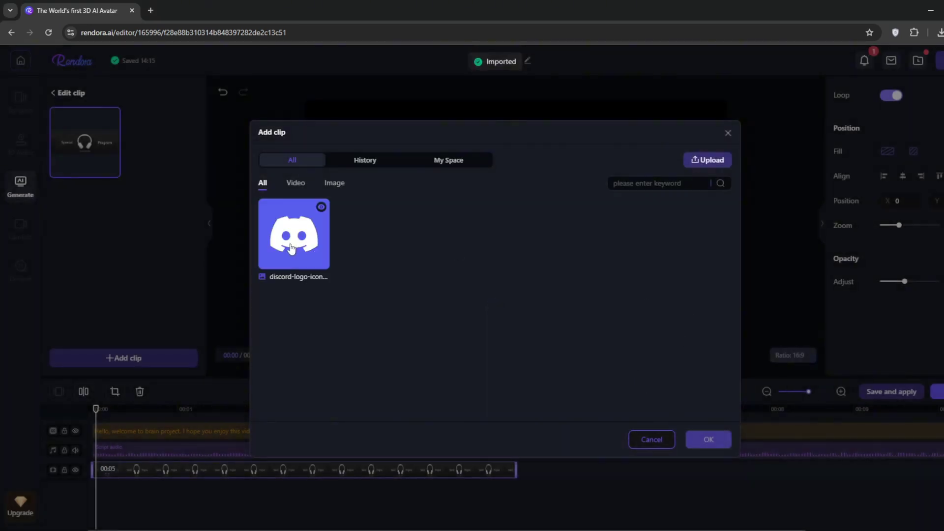
pyautogui.click(291, 247)
pyautogui.click(713, 441)
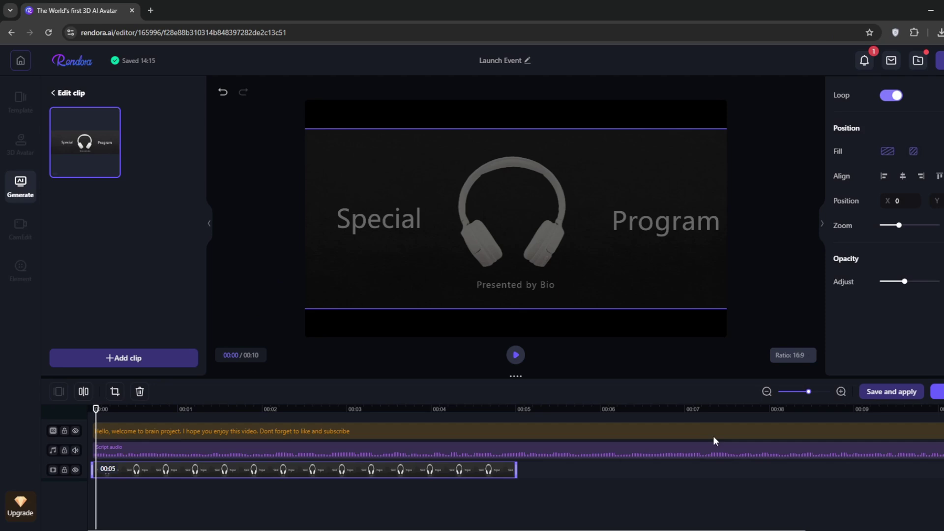
# Step: Place the Discord image on the intro timeline, then delete it and reselect the headphone clip
pyautogui.moveTo(147, 150); pyautogui.dragTo(237, 487)
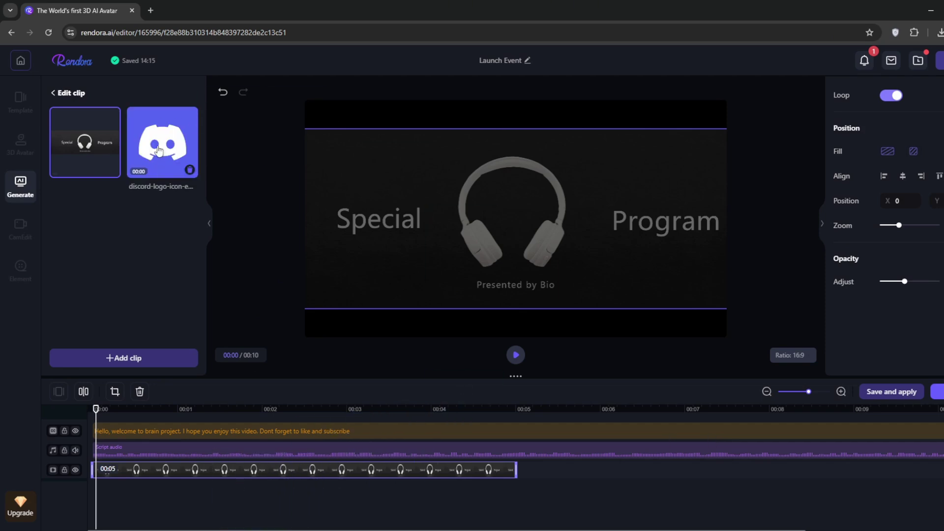
pyautogui.moveTo(159, 151); pyautogui.dragTo(172, 467)
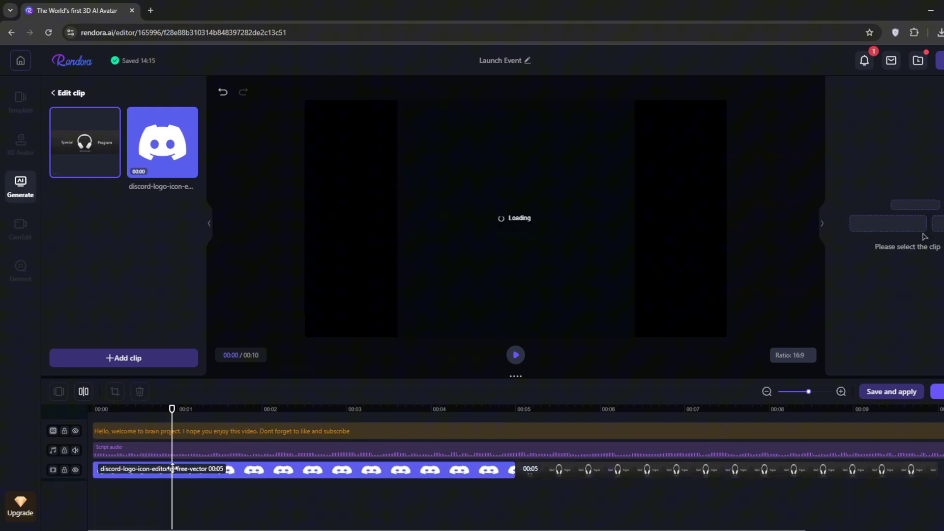
pyautogui.moveTo(174, 410); pyautogui.dragTo(93, 448)
pyautogui.click(346, 472)
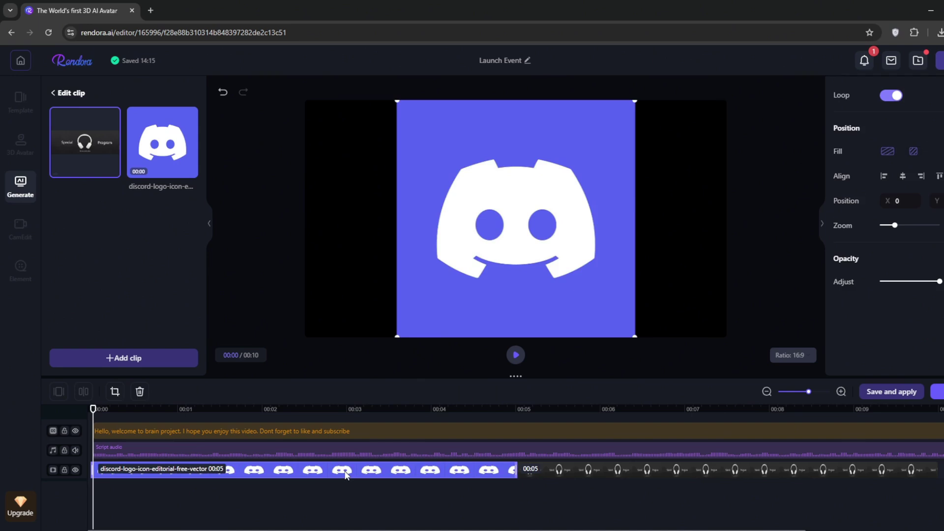
pyautogui.press('Delete')
pyautogui.click(391, 217)
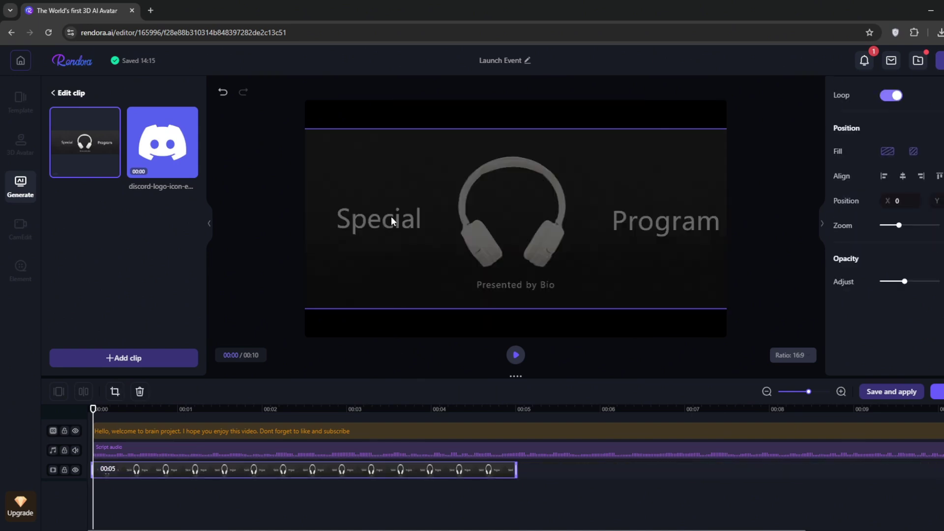
# Step: Exit the clip editor unsaved; set scene 3's script to 'Brain Project is the leading ai influencer channel on youtube. LOL'
pyautogui.click(53, 93)
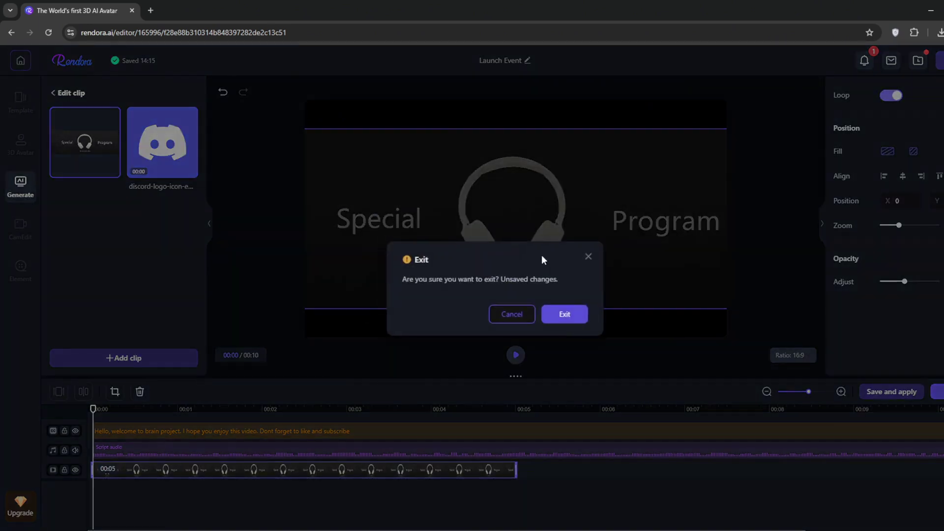
pyautogui.click(582, 317)
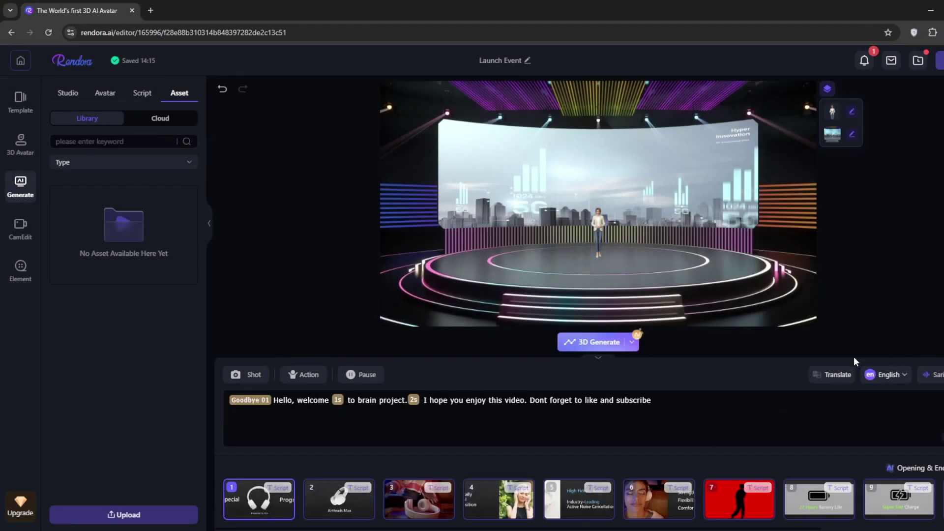
pyautogui.click(415, 504)
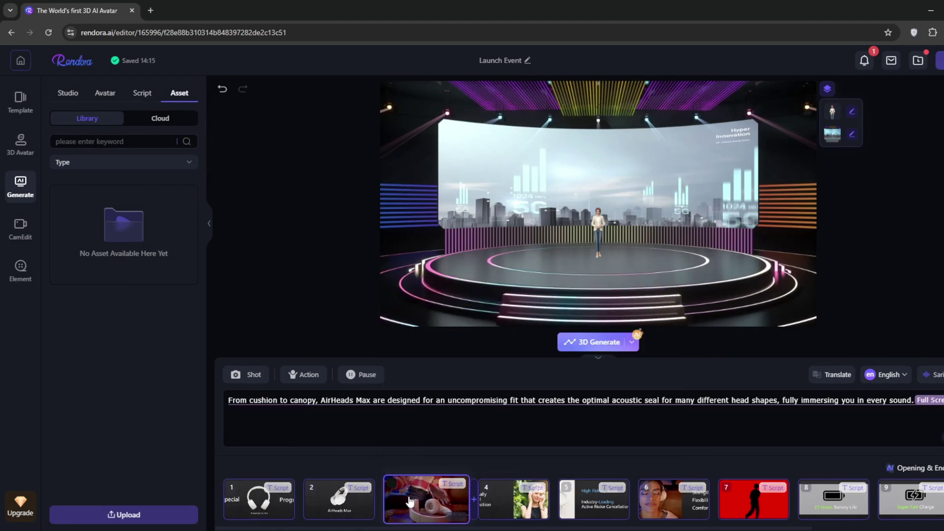
pyautogui.tripleClick(230, 399)
pyautogui.press('BackSpace')
pyautogui.write('Br')
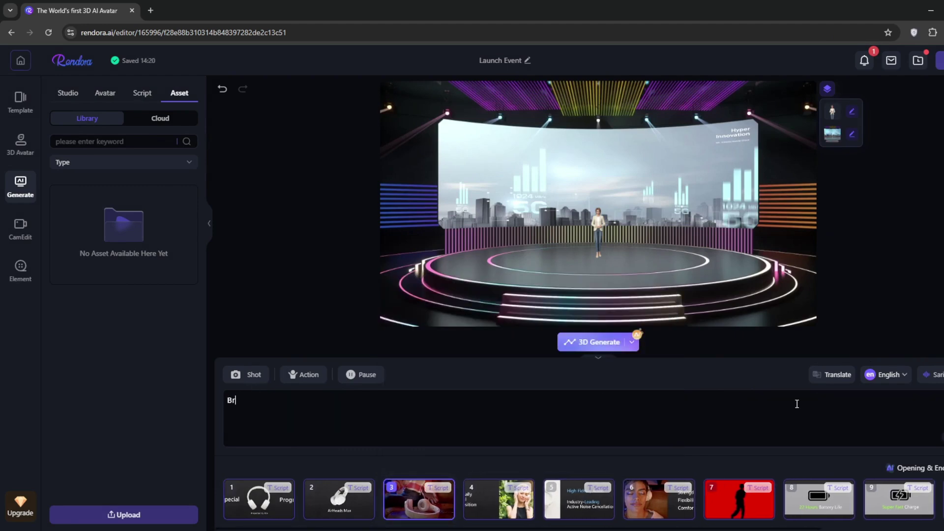
pyautogui.write('ain Project is')
pyautogui.write('the leading ai influ')
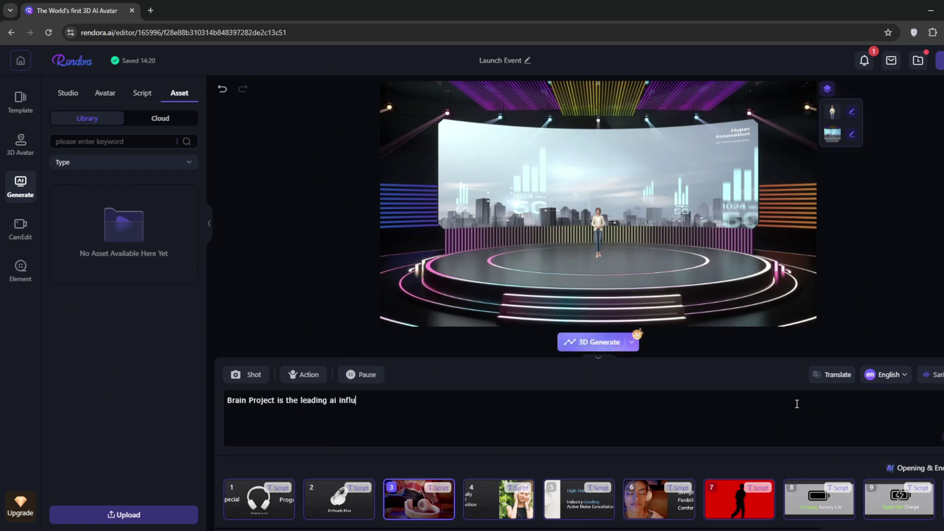
pyautogui.write('encer channel on youtube. LOL')
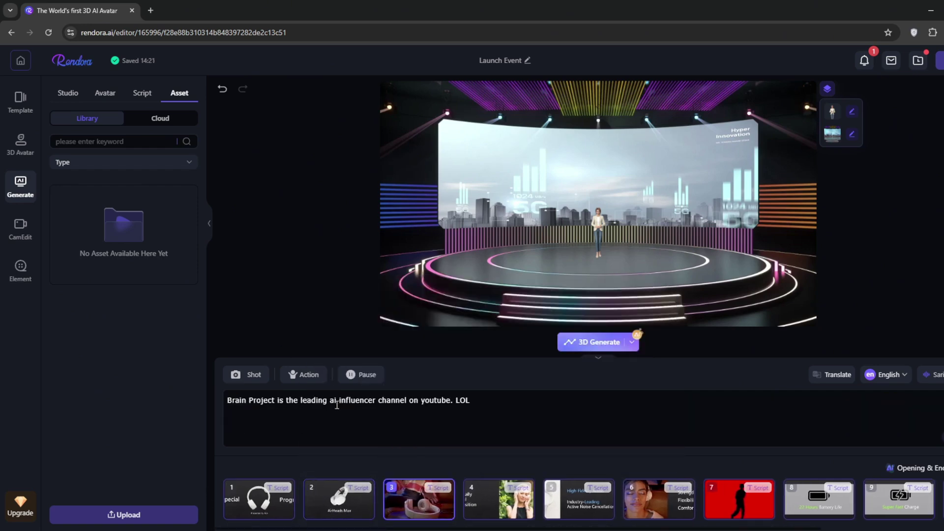
# Step: Insert a 1s pause after 'Project' in scene 3's script
pyautogui.click(366, 374)
pyautogui.click(426, 278)
pyautogui.click(276, 400)
pyautogui.click(364, 374)
pyautogui.click(276, 336)
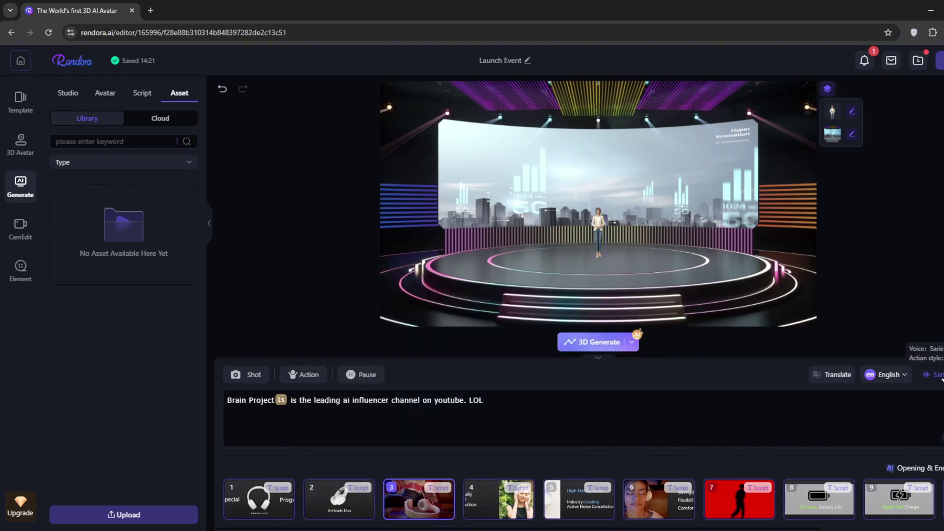
pyautogui.click(937, 374)
pyautogui.scroll(-2, 344, 285)
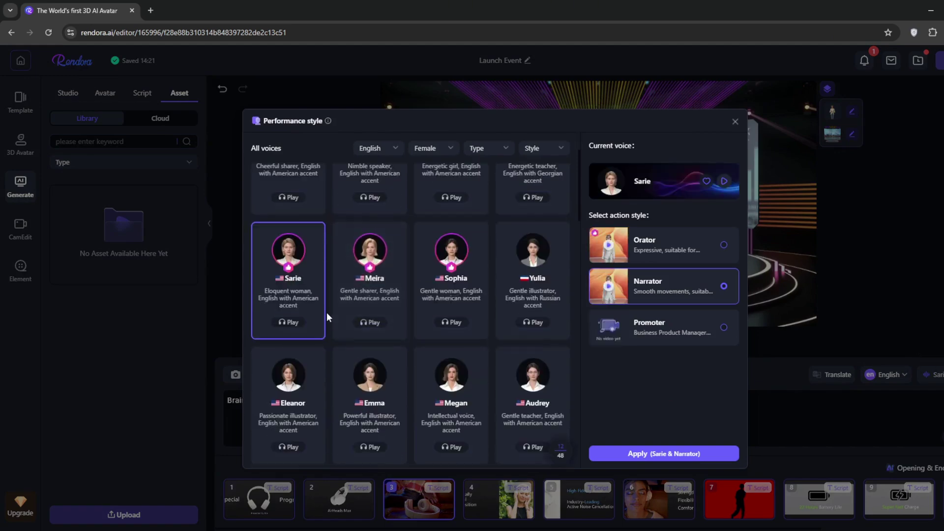
pyautogui.scroll(-3, 339, 243)
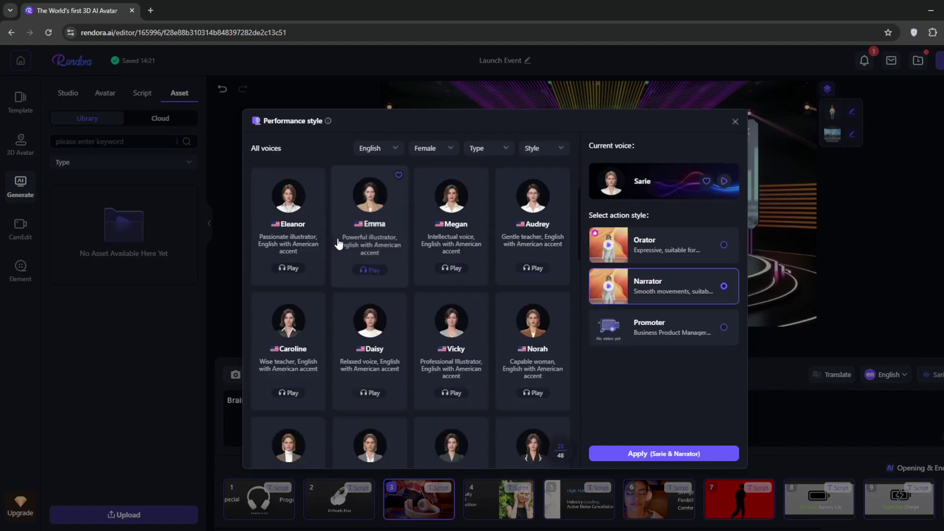
pyautogui.scroll(-2, 339, 244)
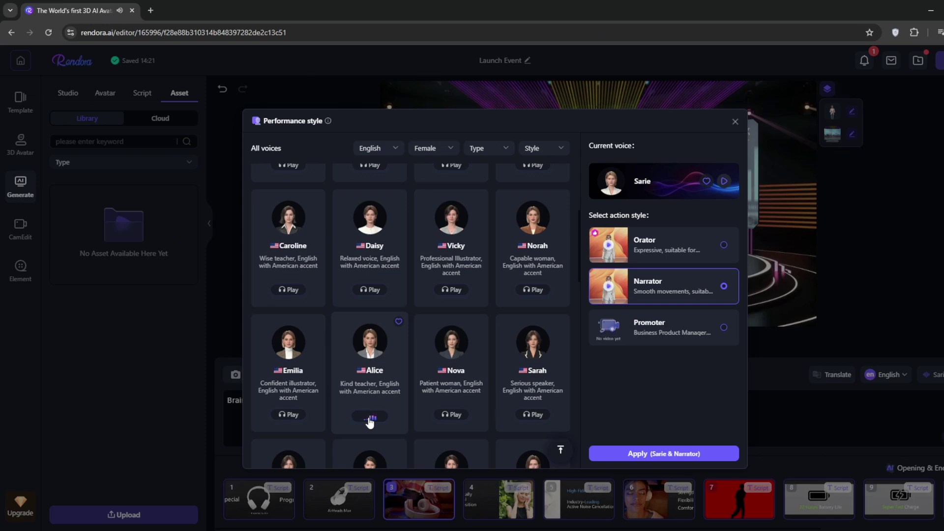
pyautogui.click(438, 151)
pyautogui.click(439, 182)
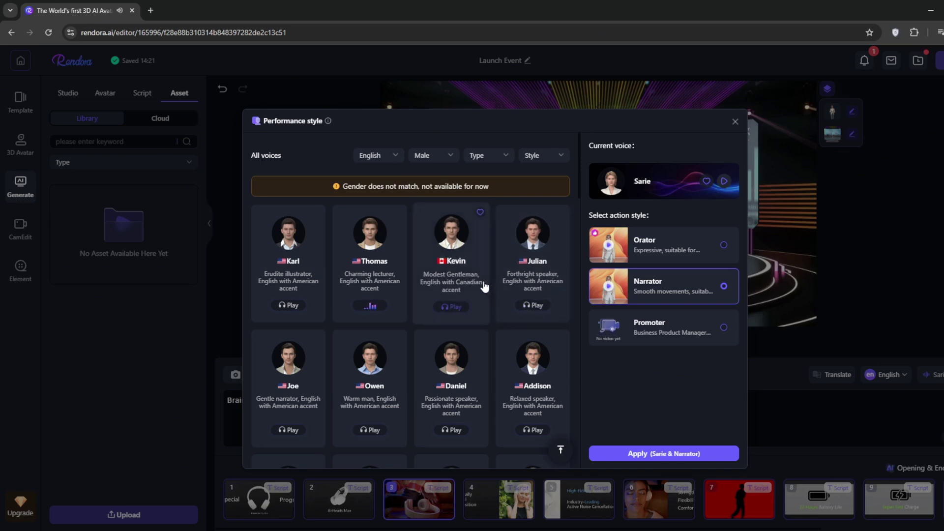
pyautogui.click(374, 242)
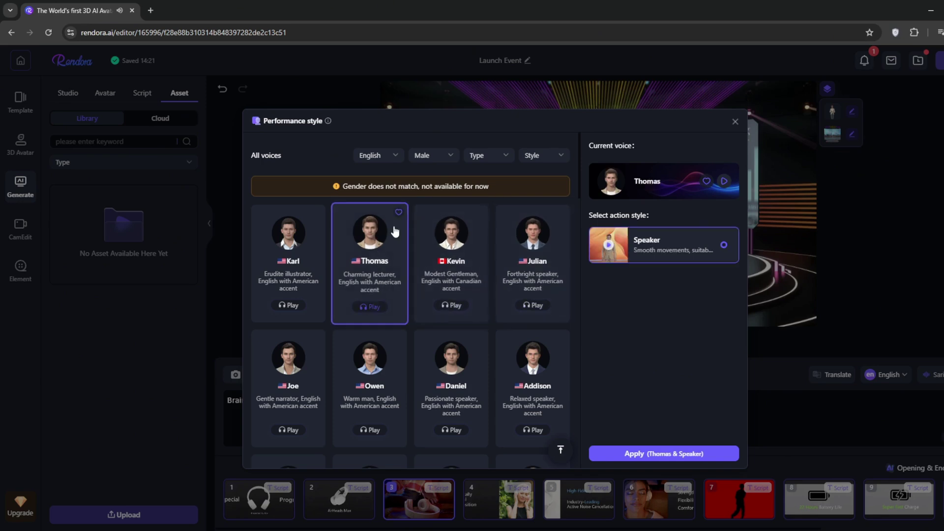
pyautogui.click(653, 455)
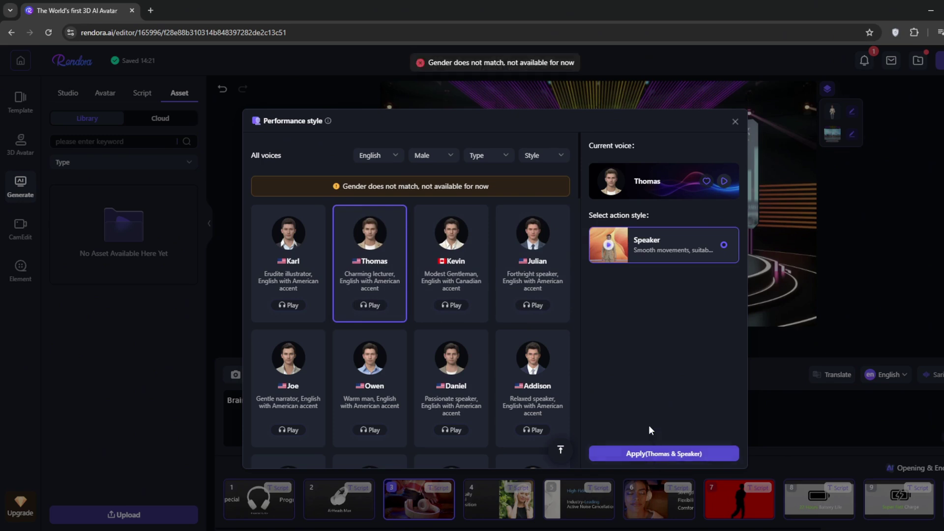
pyautogui.click(485, 157)
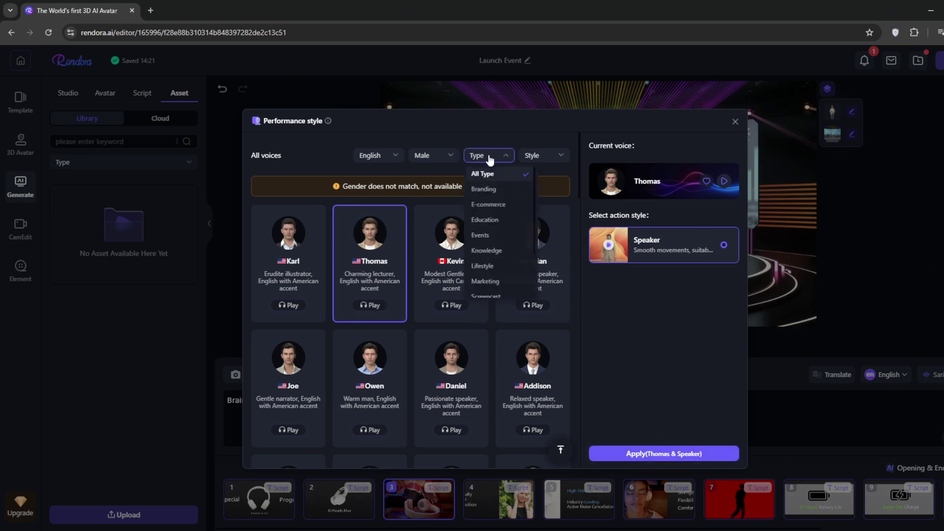
pyautogui.click(734, 123)
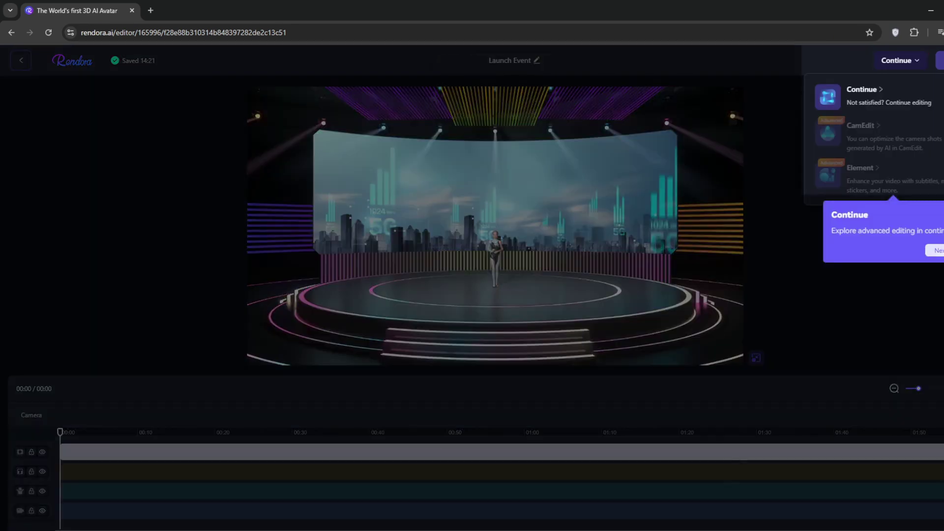
# Step: Step past the Continue and Export tour tips while the 3D video generates and plays
pyautogui.click(935, 250)
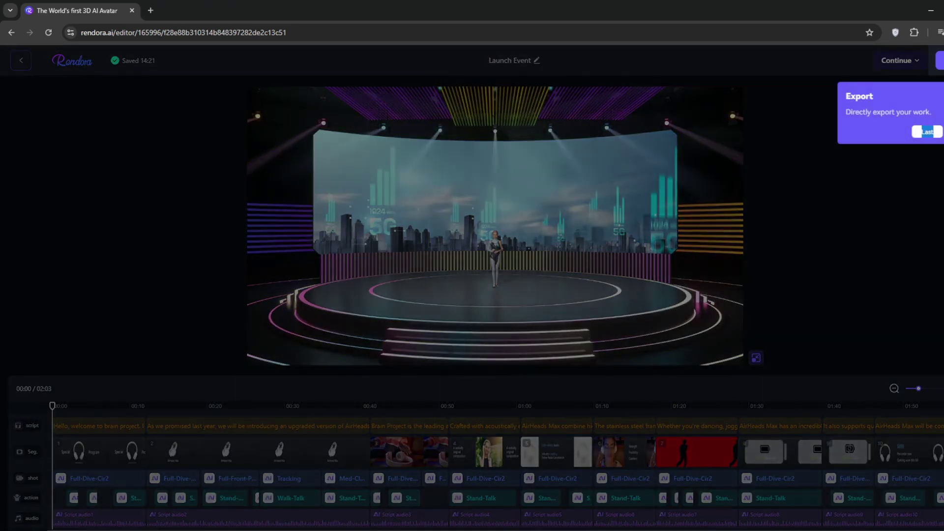
pyautogui.click(927, 132)
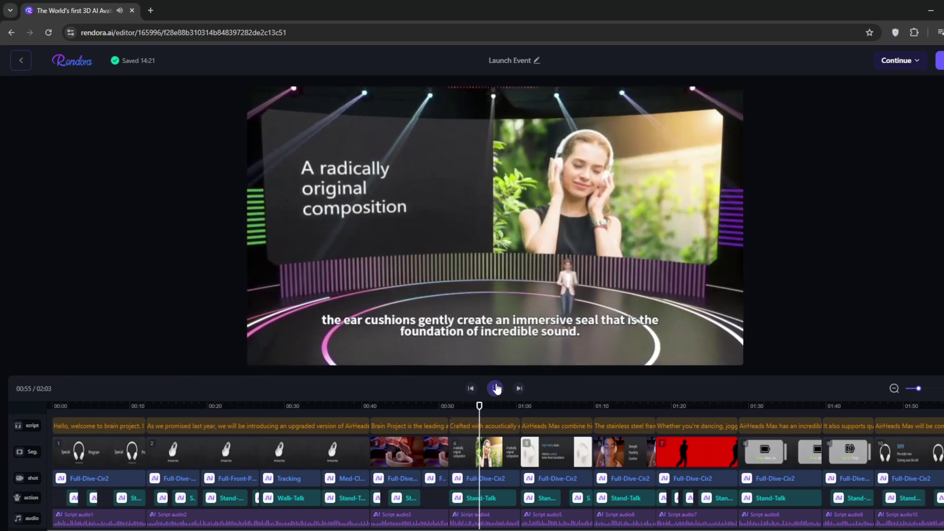
# Step: Pause the preview back at the start and try the export watermark toggle, leaving it off
pyautogui.click(496, 389)
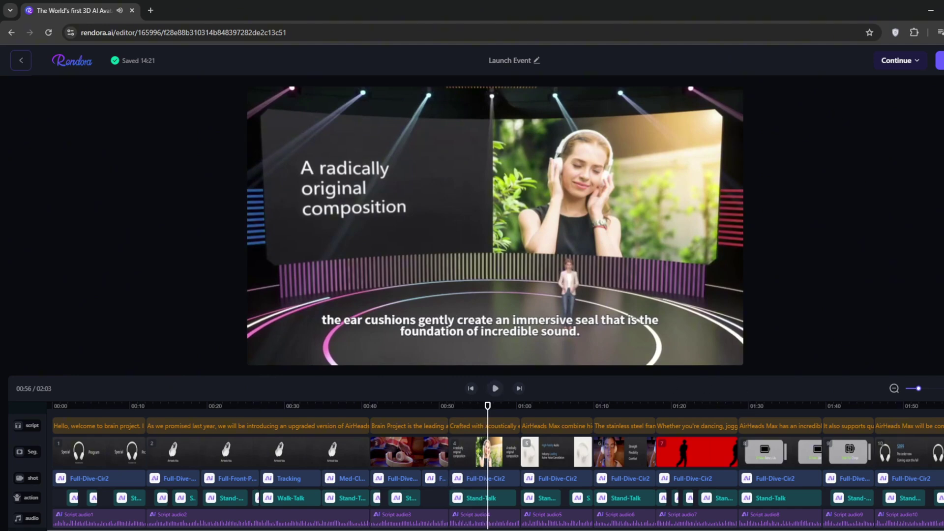
pyautogui.press('Home')
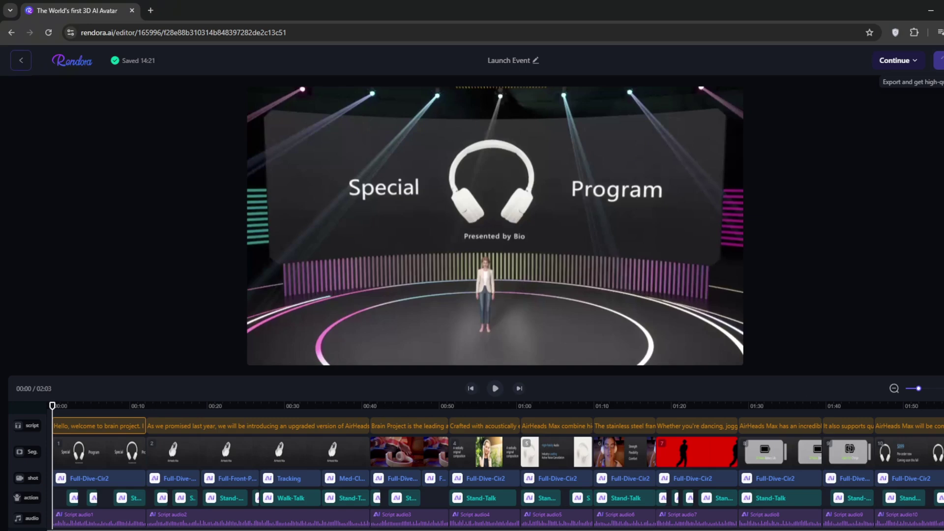
pyautogui.click(940, 60)
pyautogui.click(503, 320)
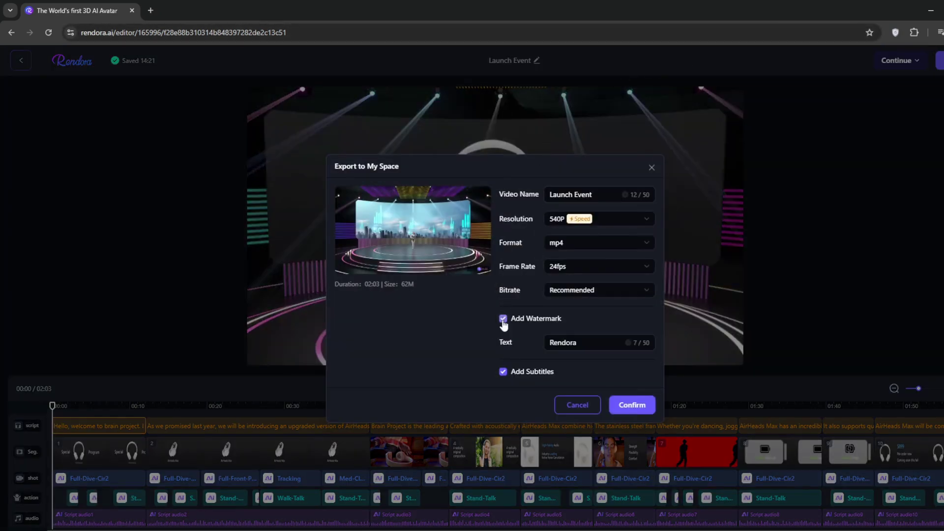
pyautogui.click(503, 320)
# Step: Set export resolution to 1080P, close the export dialog without exporting, and leave the editor
pyautogui.click(585, 267)
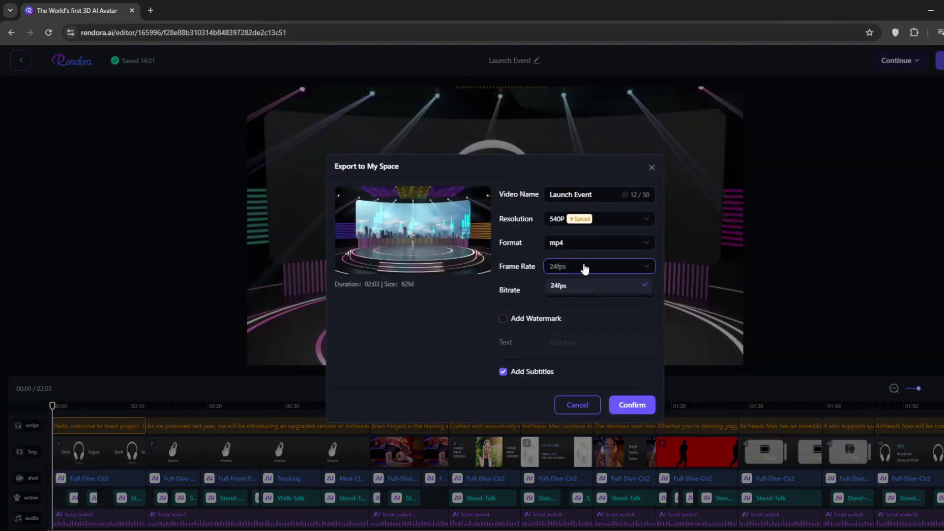
pyautogui.click(597, 242)
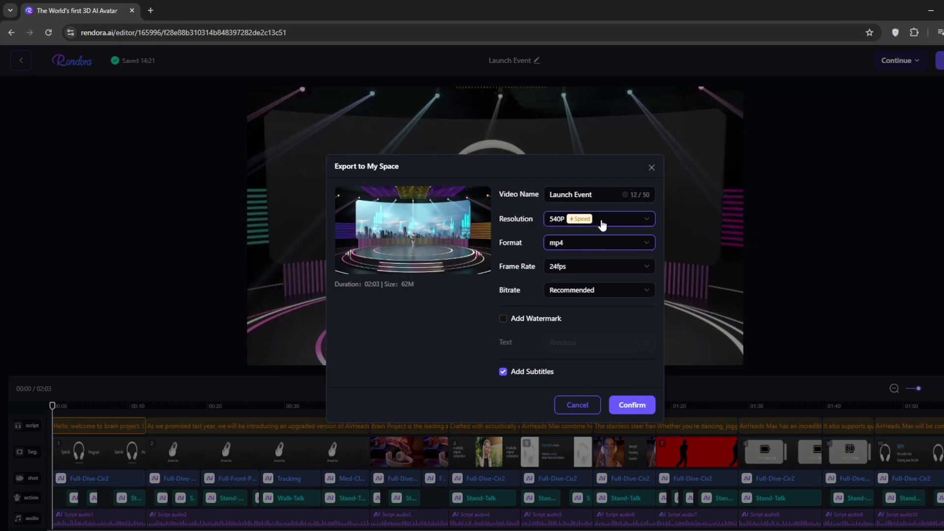
pyautogui.click(603, 222)
pyautogui.click(602, 222)
pyautogui.click(601, 221)
pyautogui.click(570, 255)
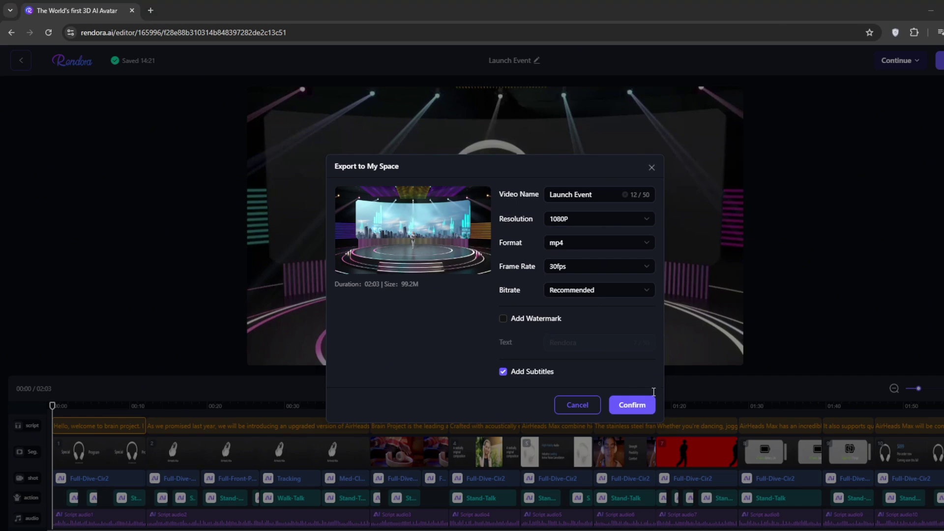
pyautogui.click(652, 168)
pyautogui.click(18, 63)
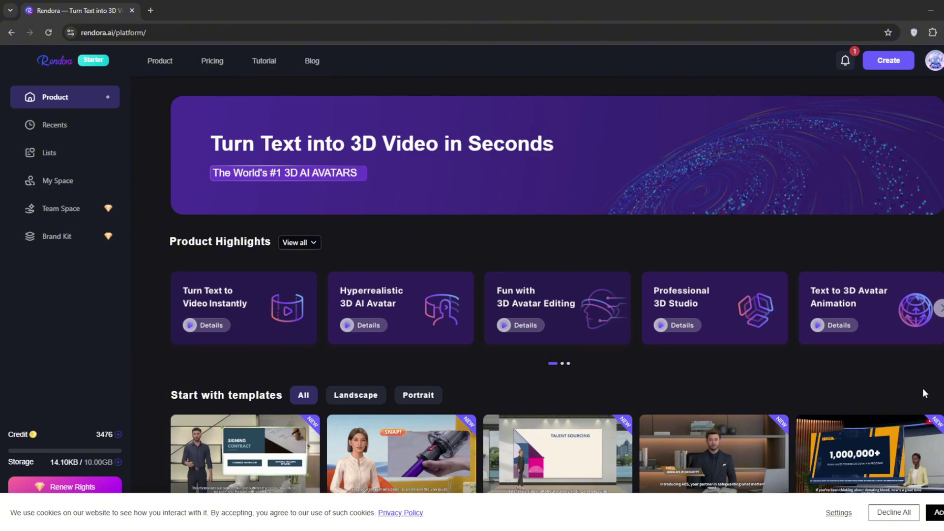
# Step: Start a new project from the Hyperrealistic 3D AI Avatar card and finish the onboarding tour
pyautogui.click(457, 269)
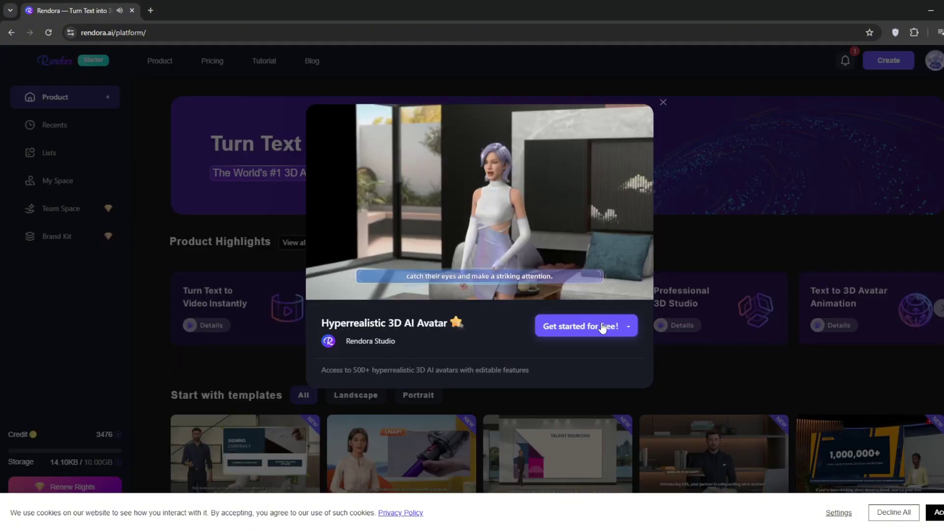
pyautogui.click(588, 331)
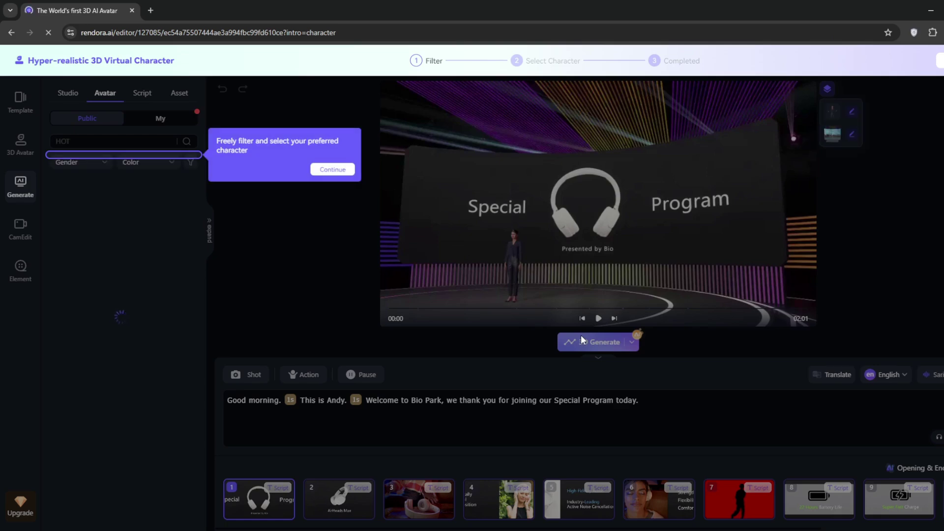
pyautogui.click(332, 169)
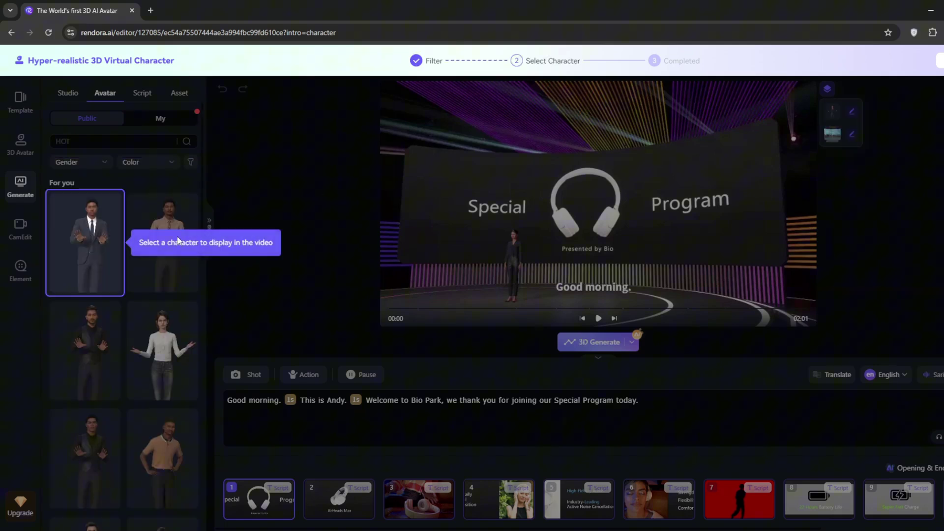
pyautogui.click(47, 201)
pyautogui.click(935, 167)
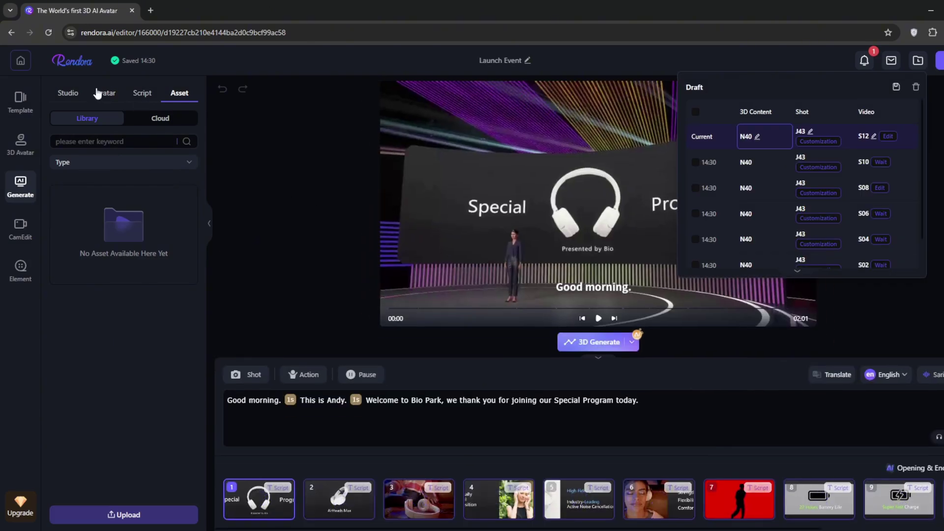
# Step: In the 3D avatar designer, choose Hubert from the Public avatar list as the base
pyautogui.click(17, 142)
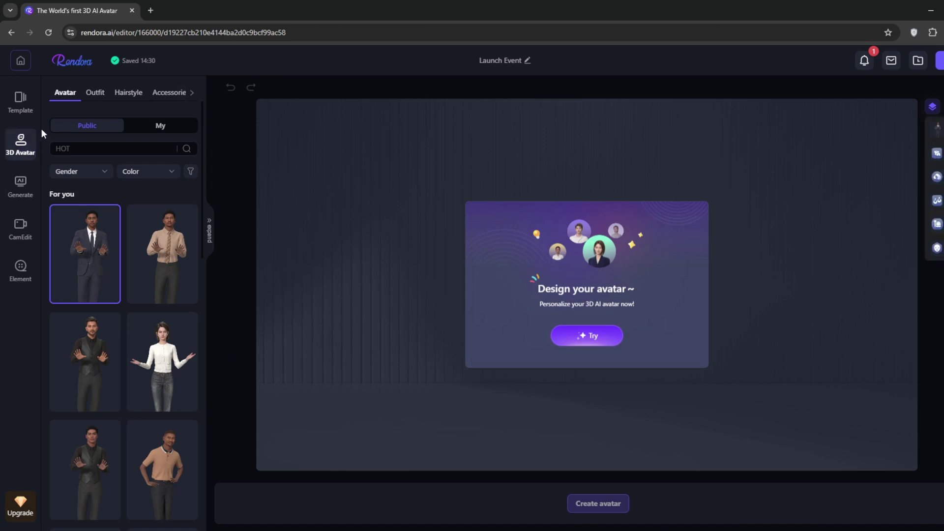
pyautogui.click(602, 338)
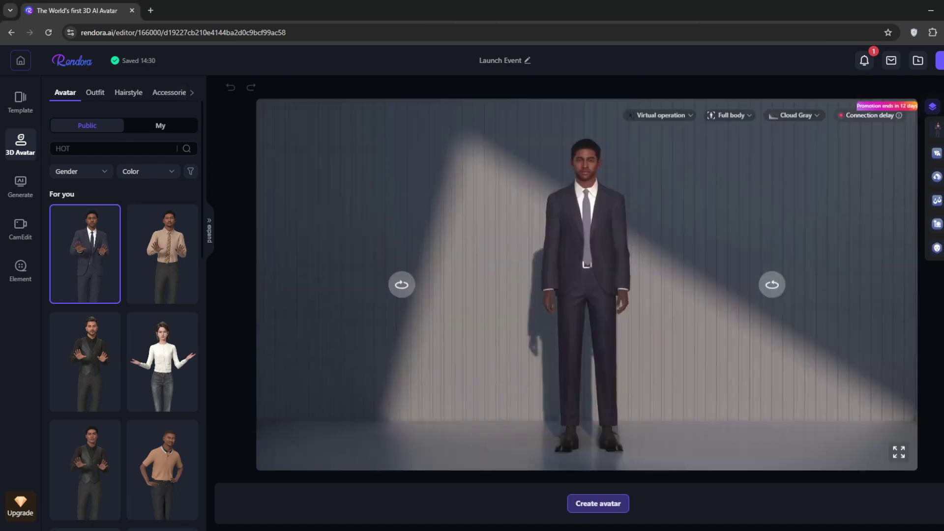
pyautogui.scroll(-2, 125, 240)
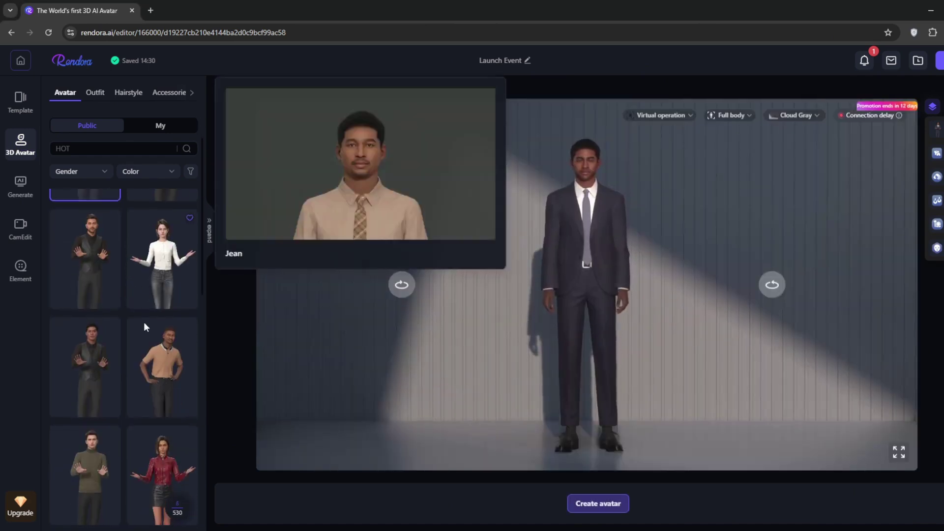
pyautogui.click(98, 352)
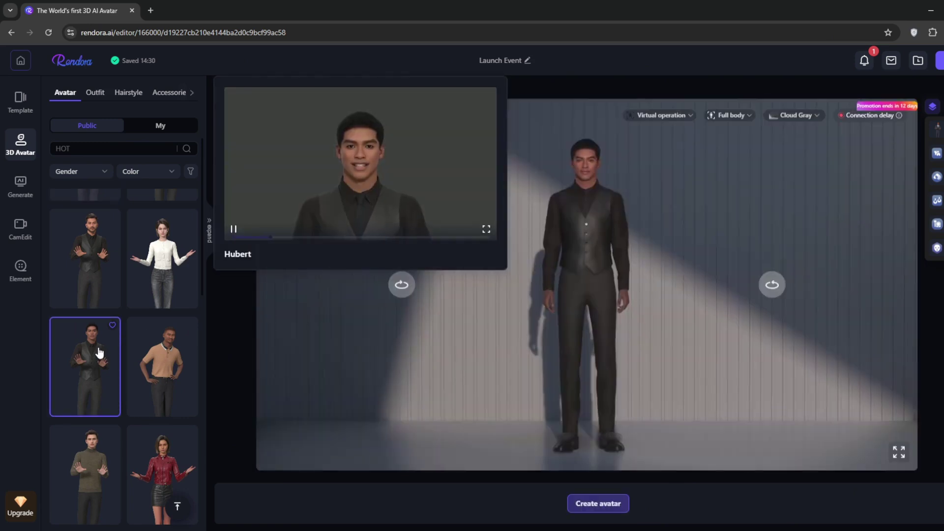
# Step: Filter outfits to White and casual, then dress the avatar in the white shirt-and-shorts set
pyautogui.click(96, 93)
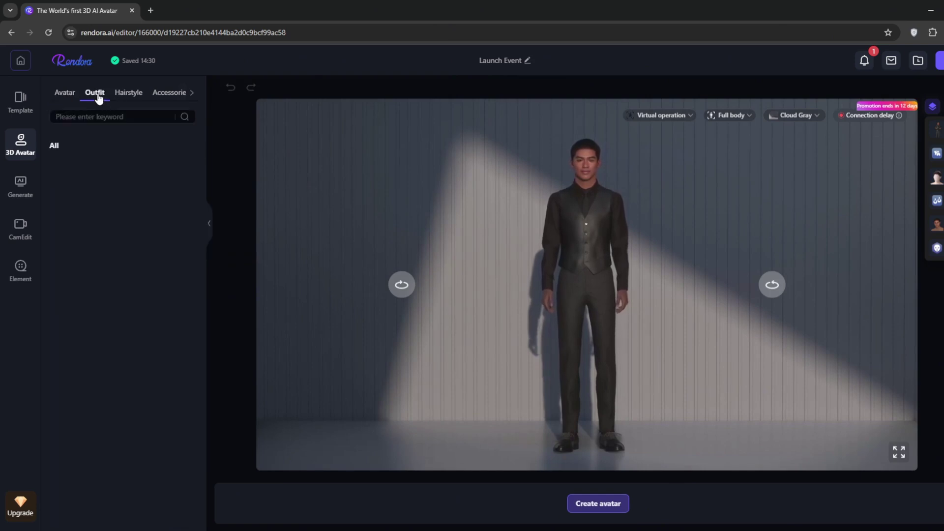
pyautogui.click(105, 139)
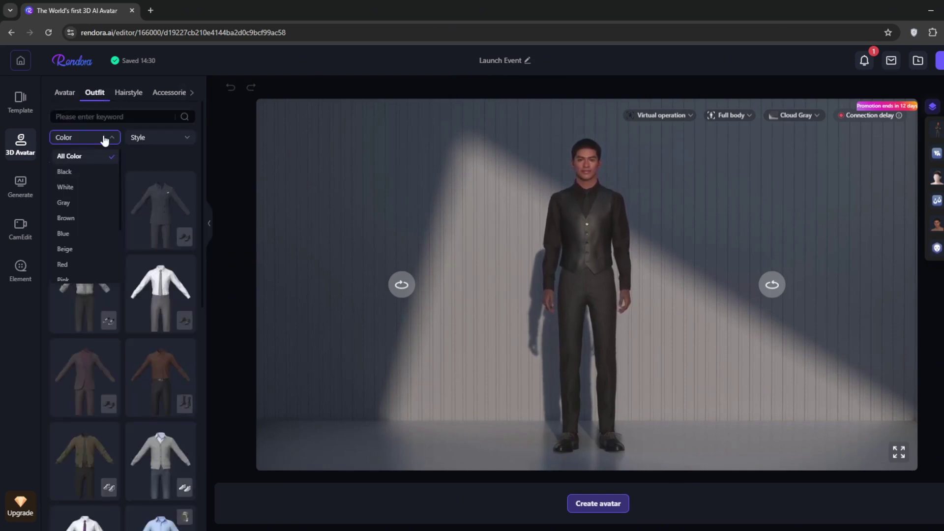
pyautogui.click(70, 186)
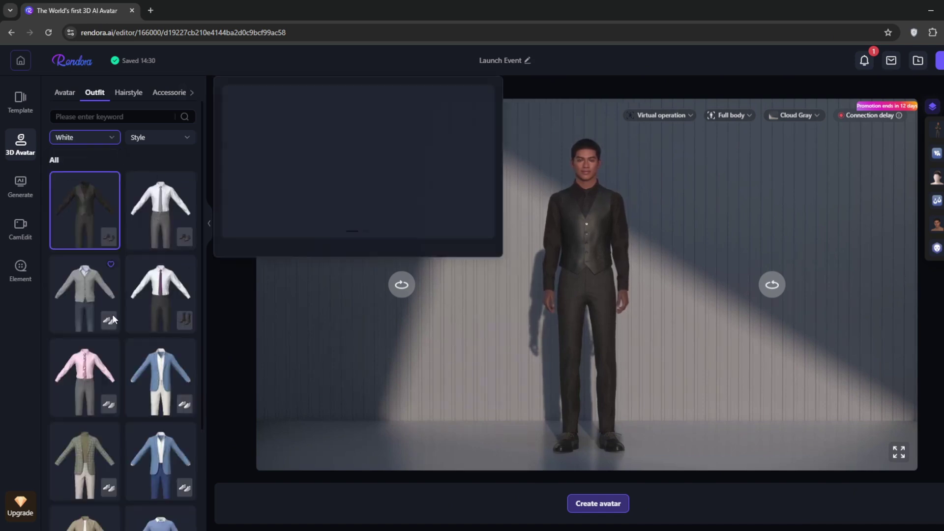
pyautogui.click(158, 294)
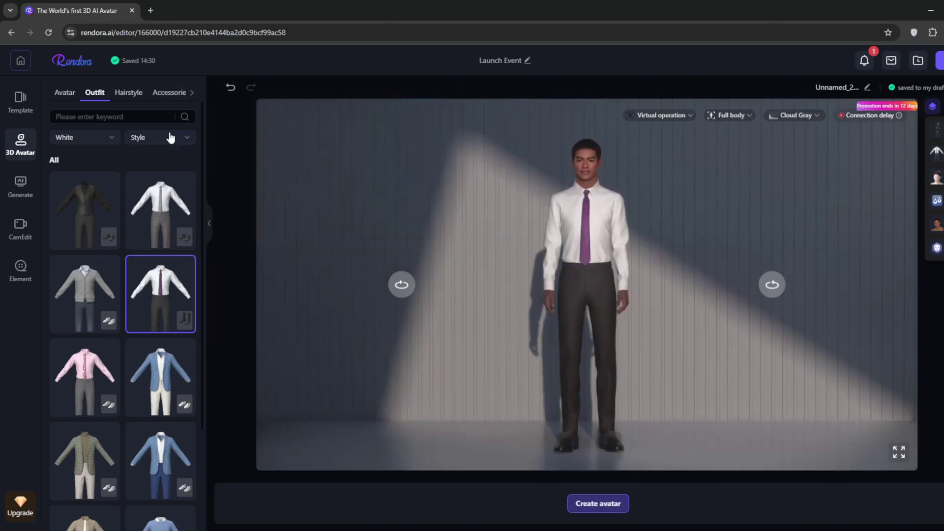
pyautogui.click(170, 137)
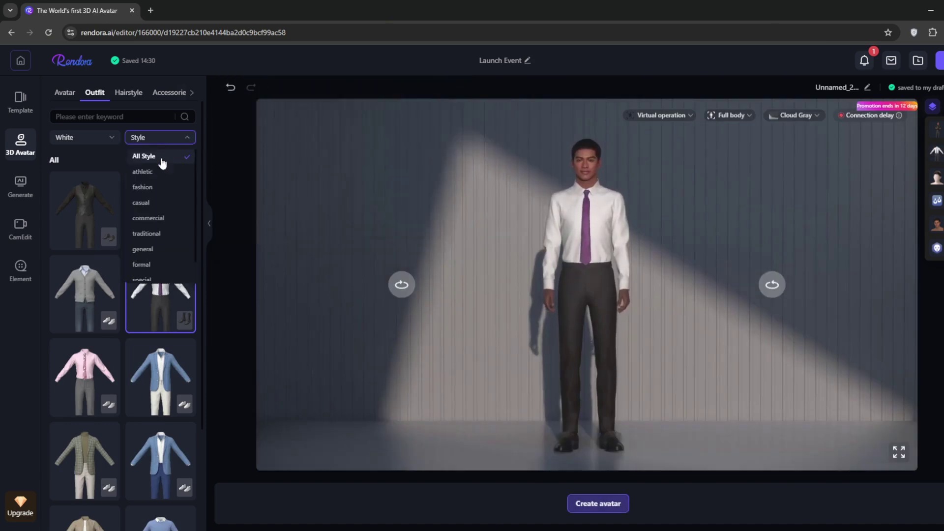
pyautogui.click(153, 173)
pyautogui.click(157, 142)
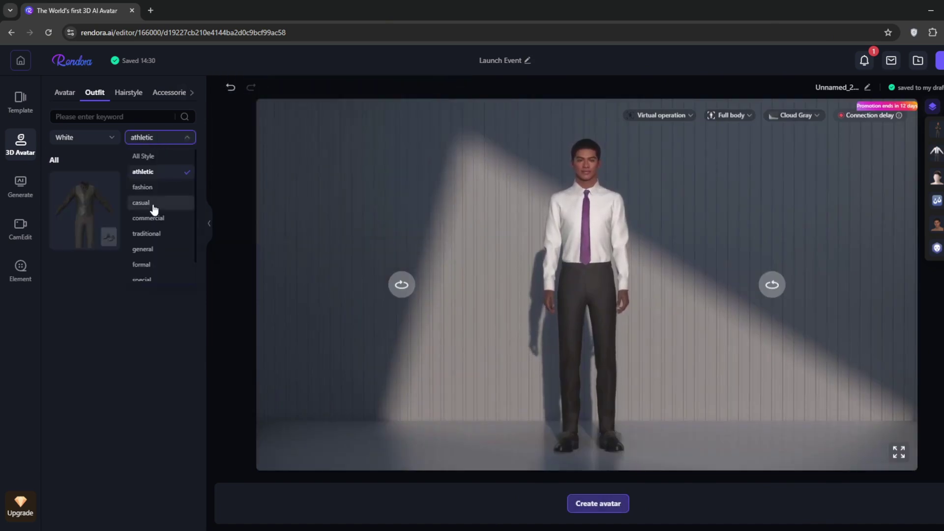
pyautogui.click(153, 202)
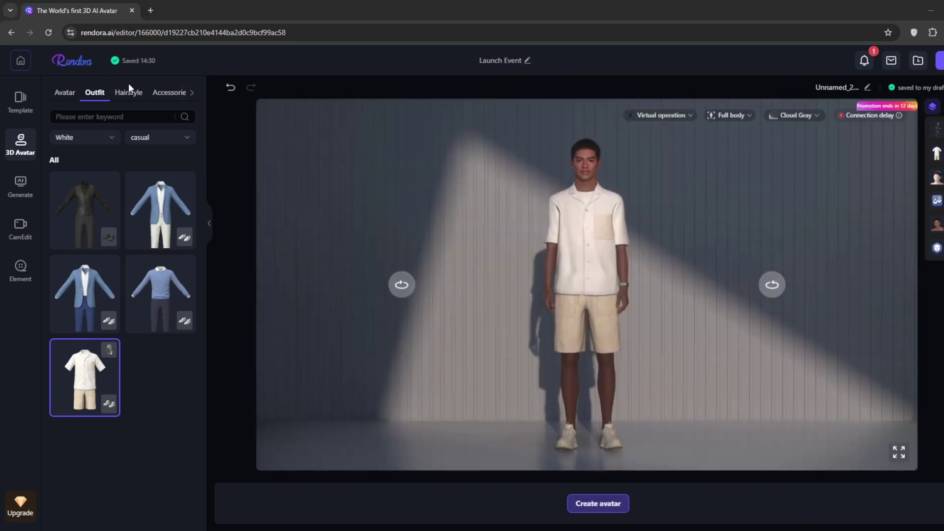
# Step: Give the avatar a very short cropped hairstyle tinted lime green
pyautogui.click(128, 92)
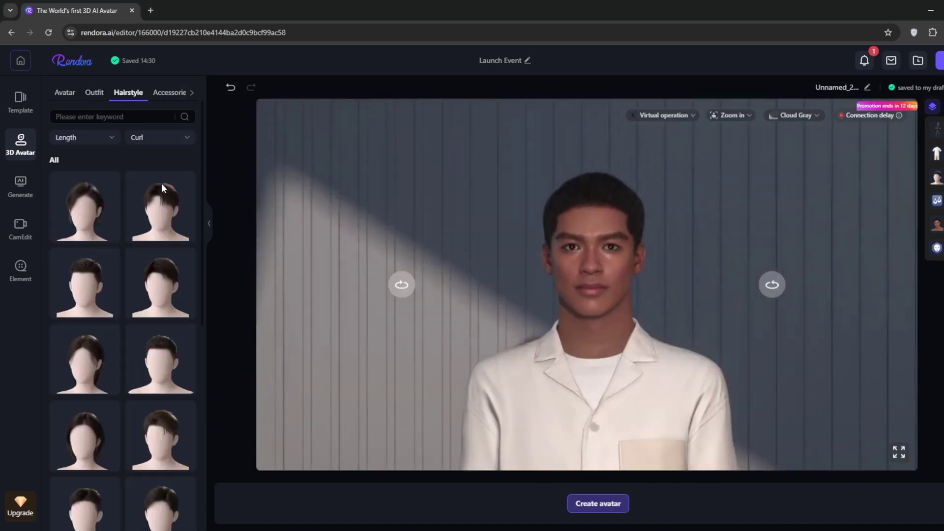
pyautogui.click(158, 285)
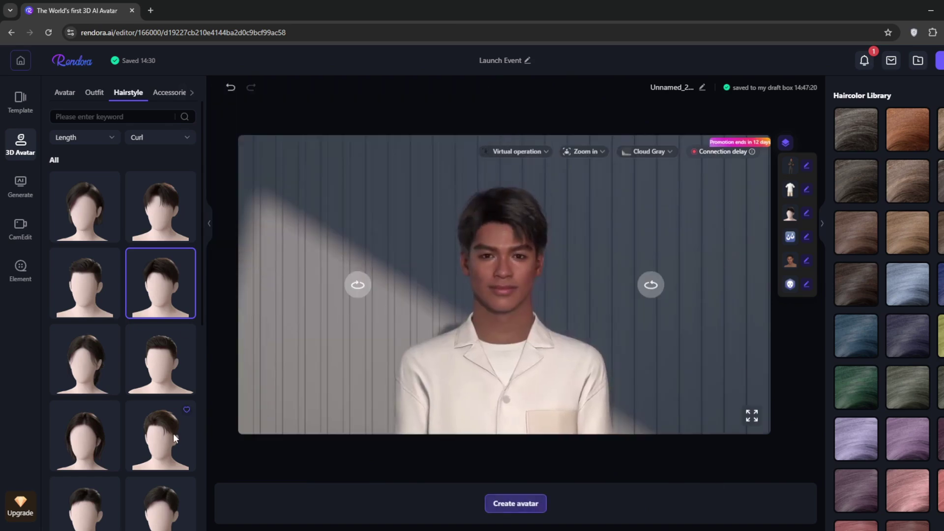
pyautogui.click(174, 425)
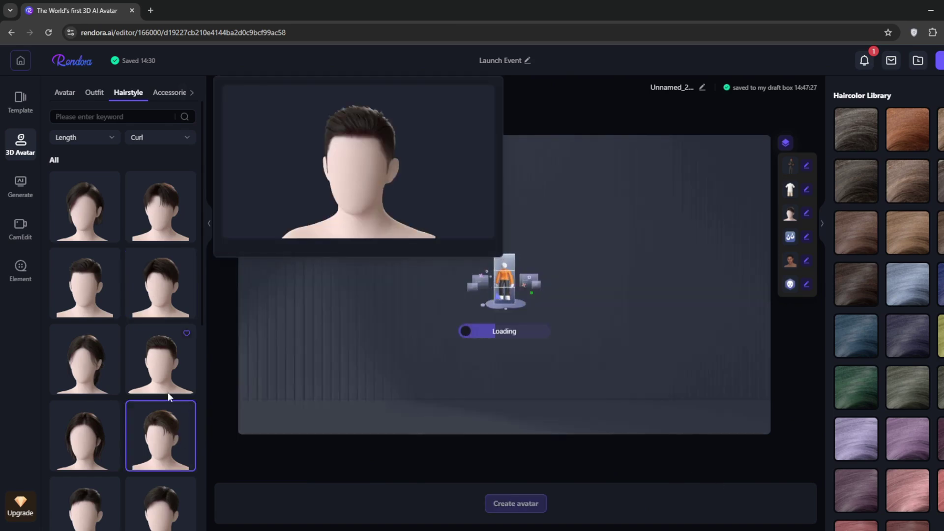
pyautogui.scroll(-1, 173, 432)
pyautogui.click(80, 408)
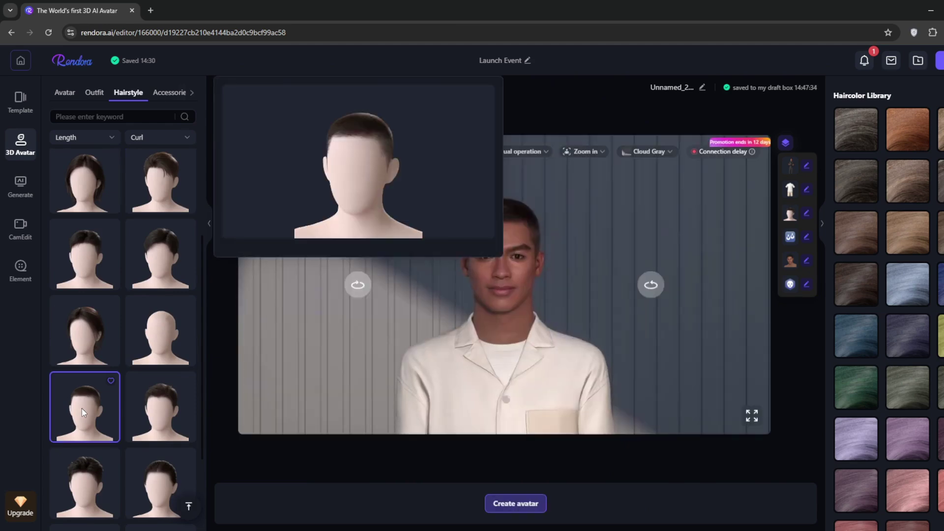
pyautogui.click(941, 336)
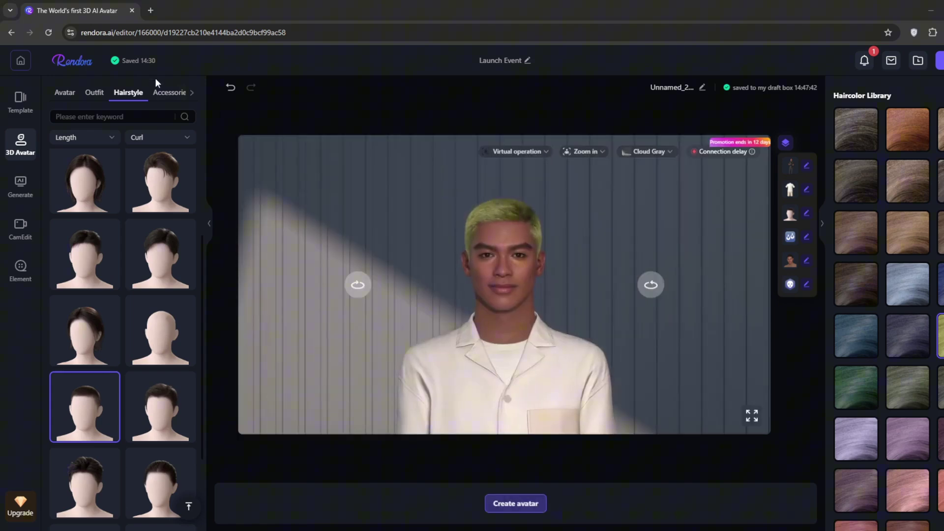
# Step: Put thin browline glasses on the avatar, replacing the thick black frames tried first
pyautogui.click(162, 94)
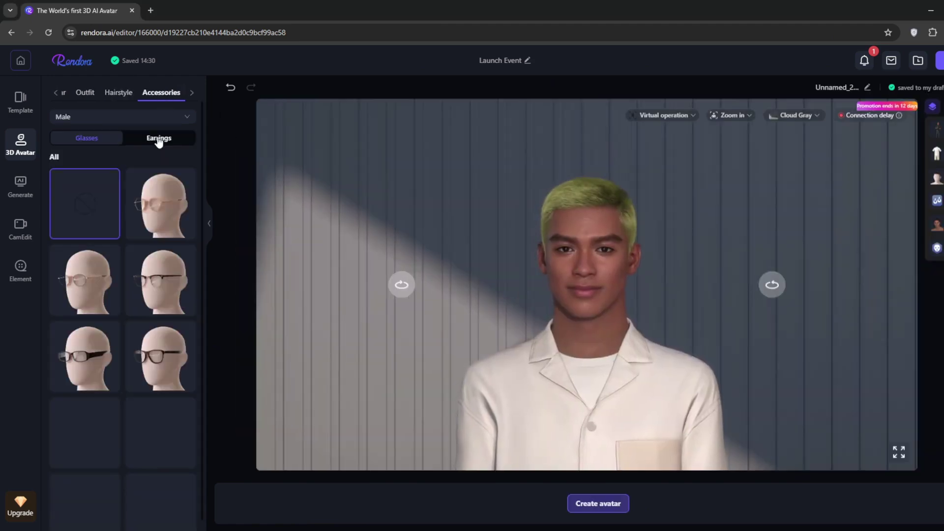
pyautogui.click(85, 358)
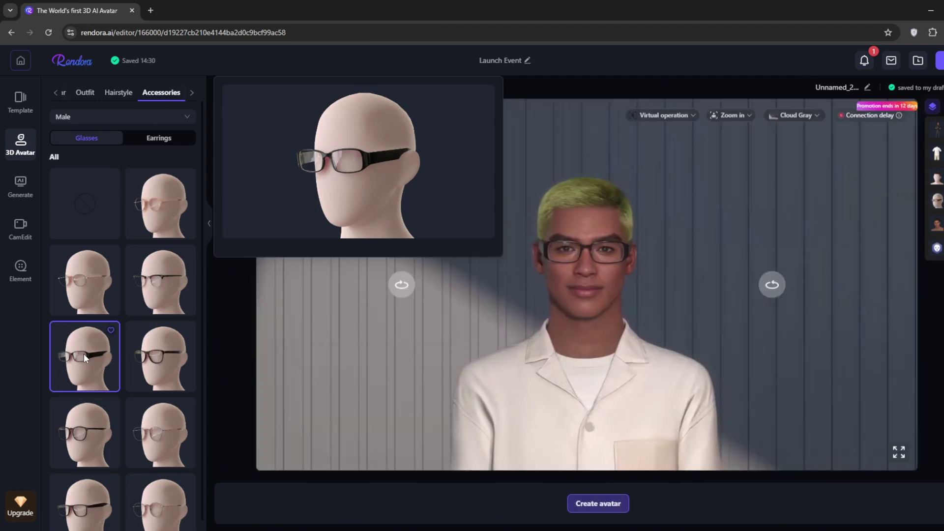
pyautogui.scroll(-1, 155, 354)
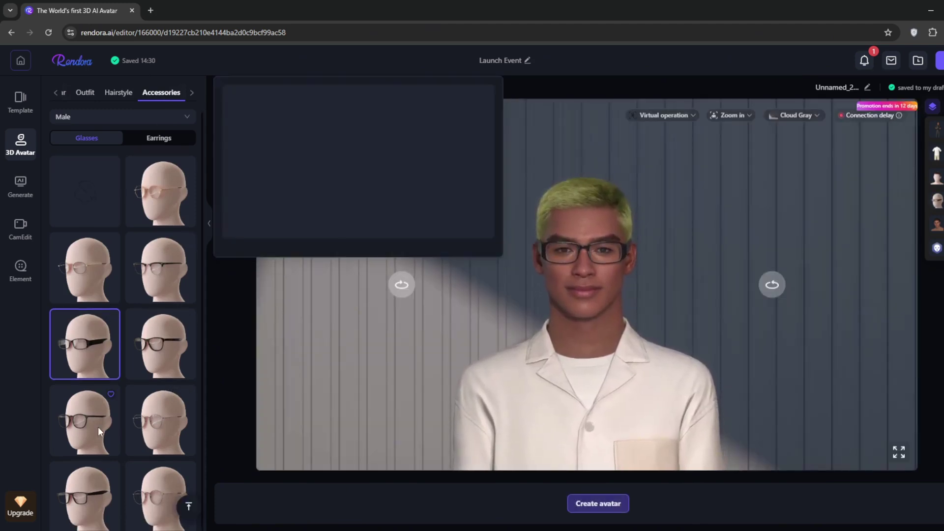
pyautogui.click(154, 269)
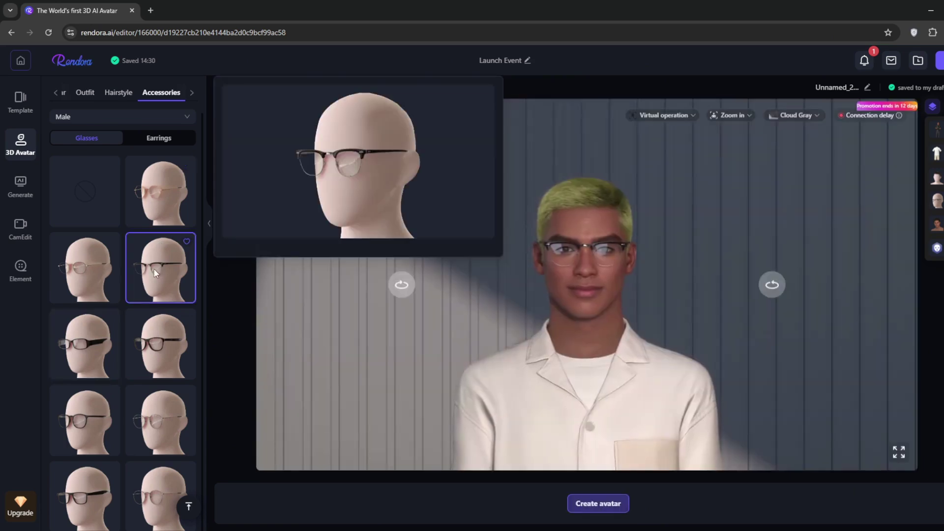
pyautogui.click(159, 137)
# Step: Rename the project to 'jognproj'
pyautogui.click(867, 87)
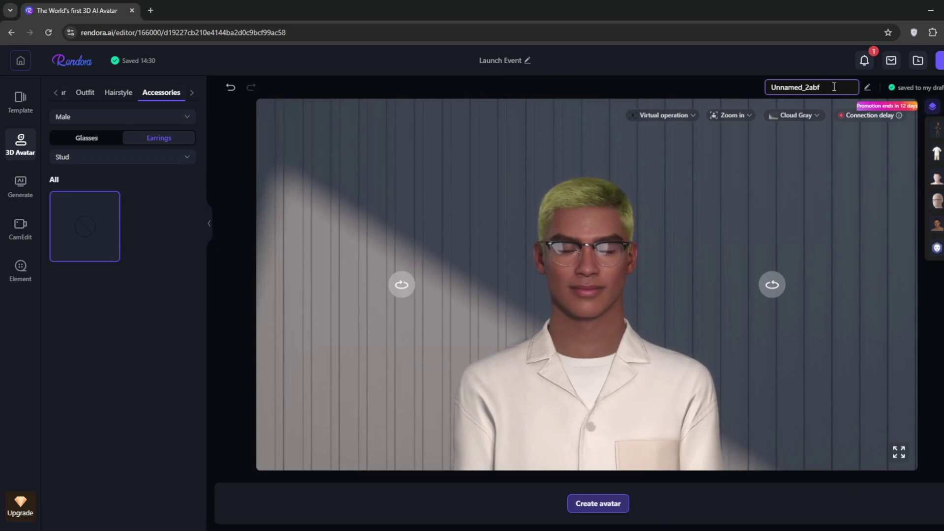
pyautogui.hotkey('ctrl', 'a')
pyautogui.press('BackSpace')
pyautogui.write('jognproj')
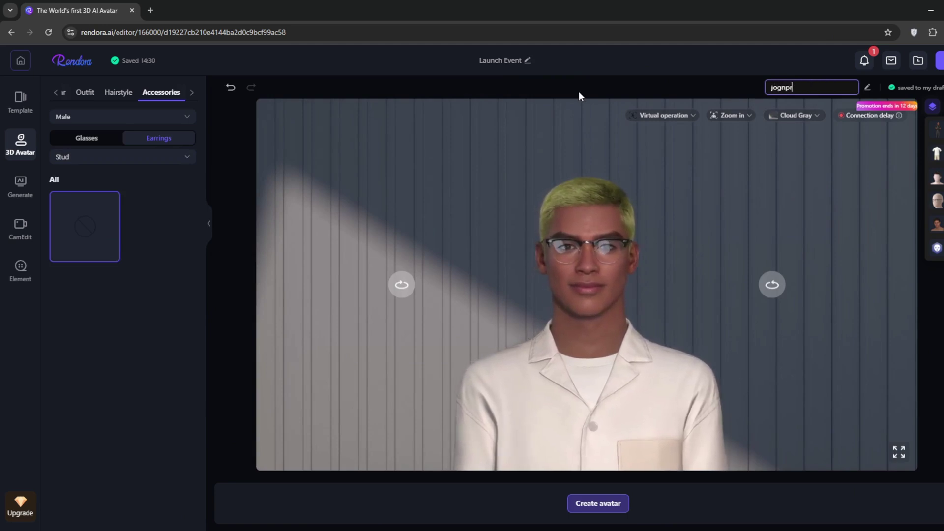
# Step: Rotate the avatar to inspect its side profile and turn it back toward the front
pyautogui.click(772, 284)
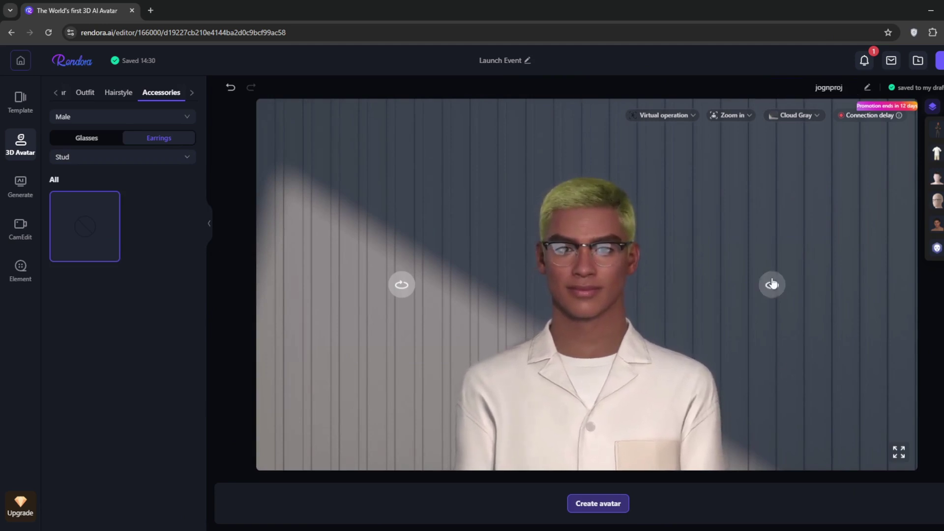
pyautogui.click(401, 284)
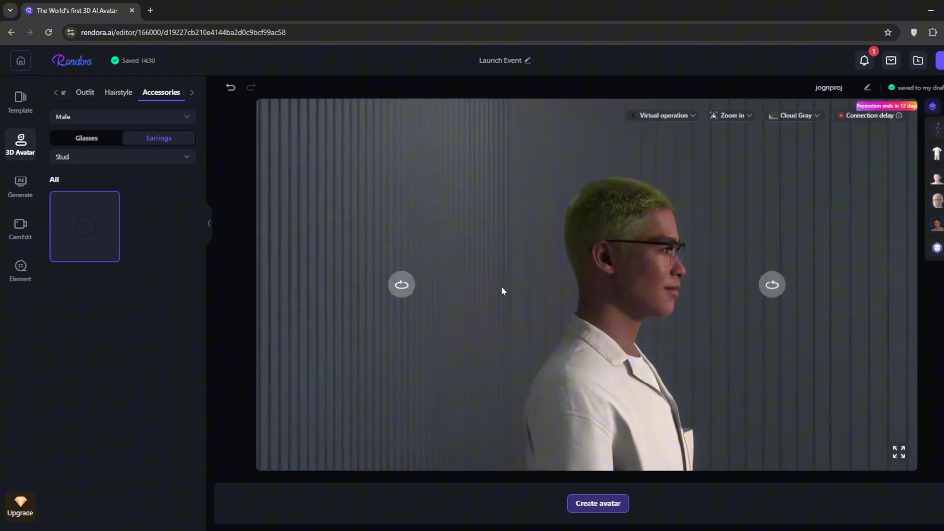
pyautogui.moveTo(507, 381); pyautogui.dragTo(533, 362)
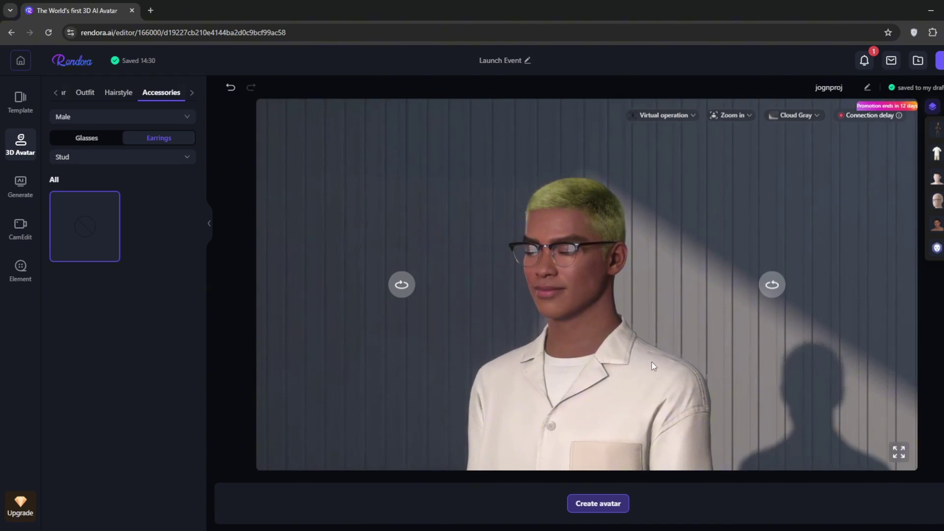
pyautogui.moveTo(653, 365); pyautogui.dragTo(602, 367)
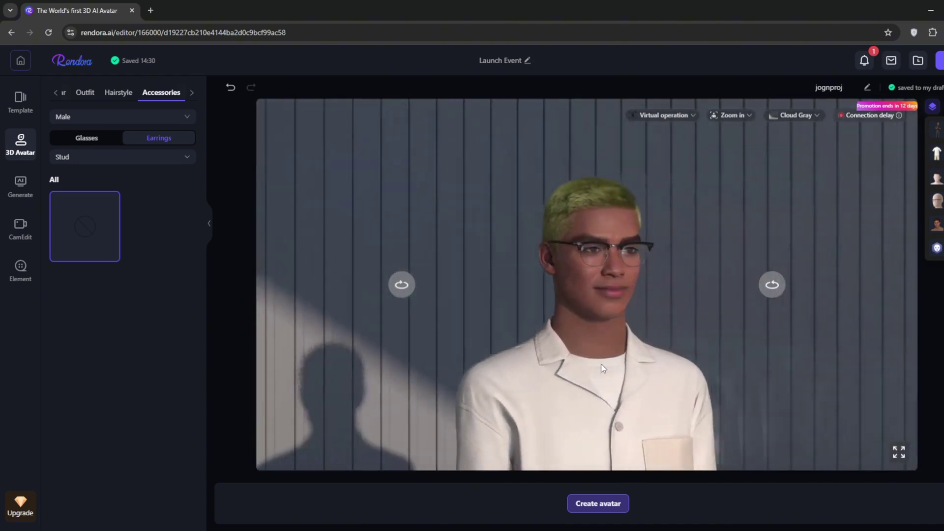
# Step: Adjust eyelash height, browse the nose, mouth, ear and chin sliders, then begin avatar creation
pyautogui.click(605, 256)
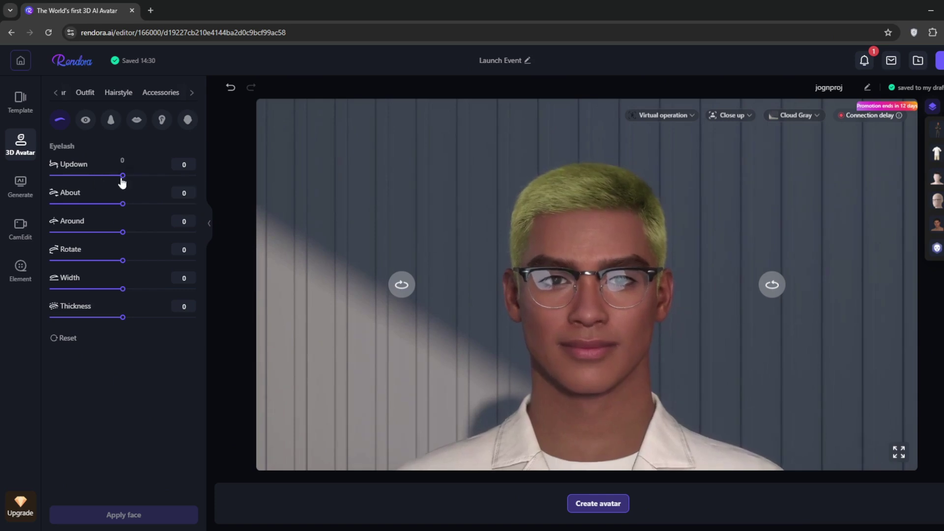
pyautogui.moveTo(123, 176); pyautogui.dragTo(114, 177)
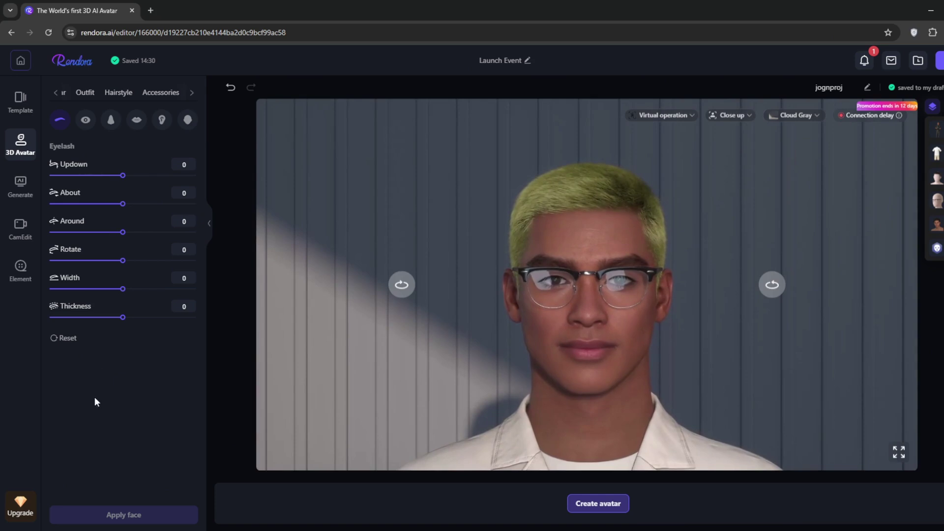
pyautogui.click(111, 121)
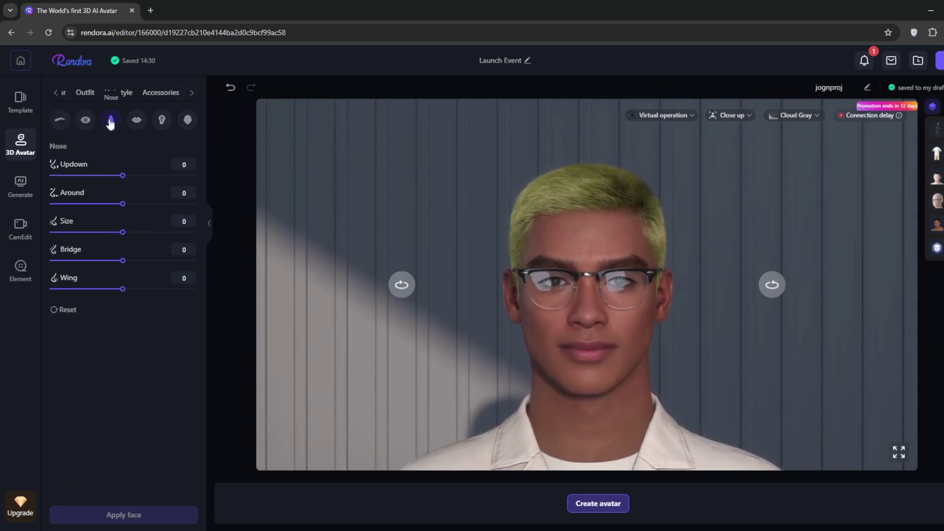
pyautogui.click(136, 119)
pyautogui.click(161, 119)
pyautogui.click(187, 119)
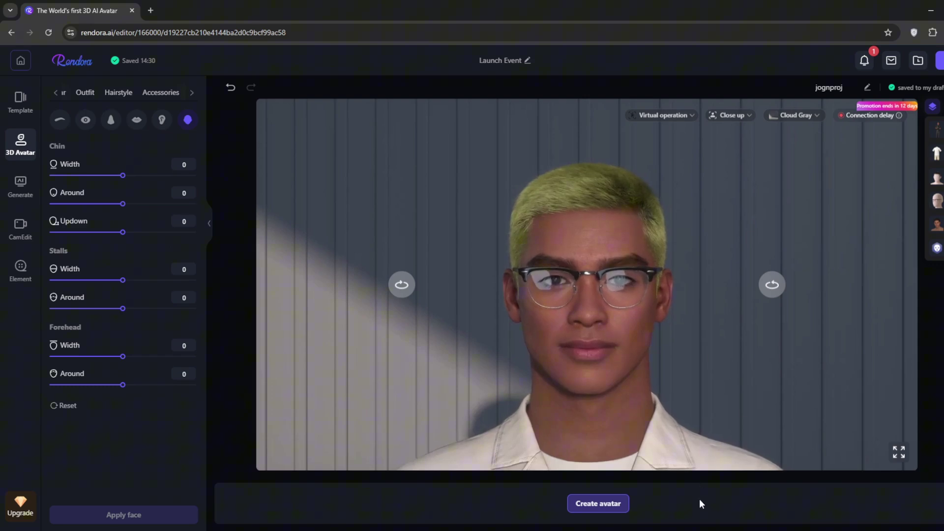
pyautogui.click(598, 503)
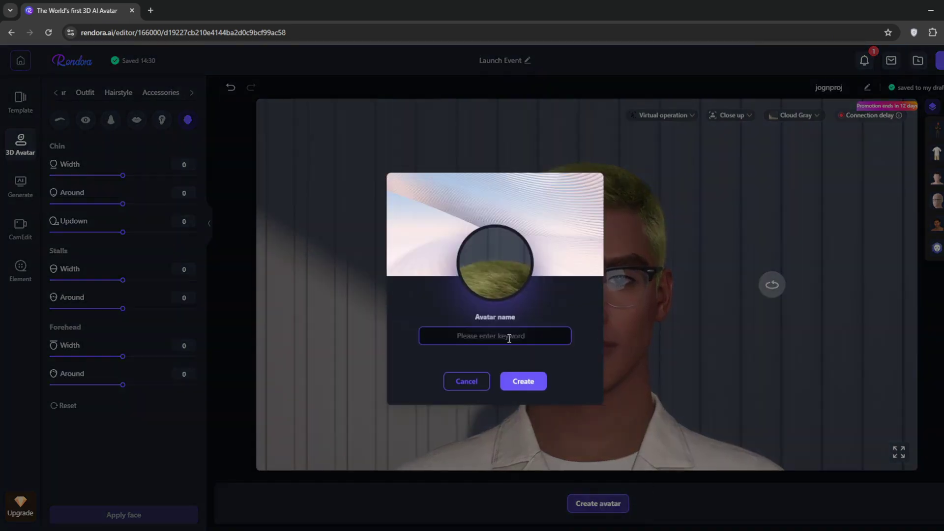
# Step: Confirm creating the custom avatar named liam and let the editor load
pyautogui.click(534, 382)
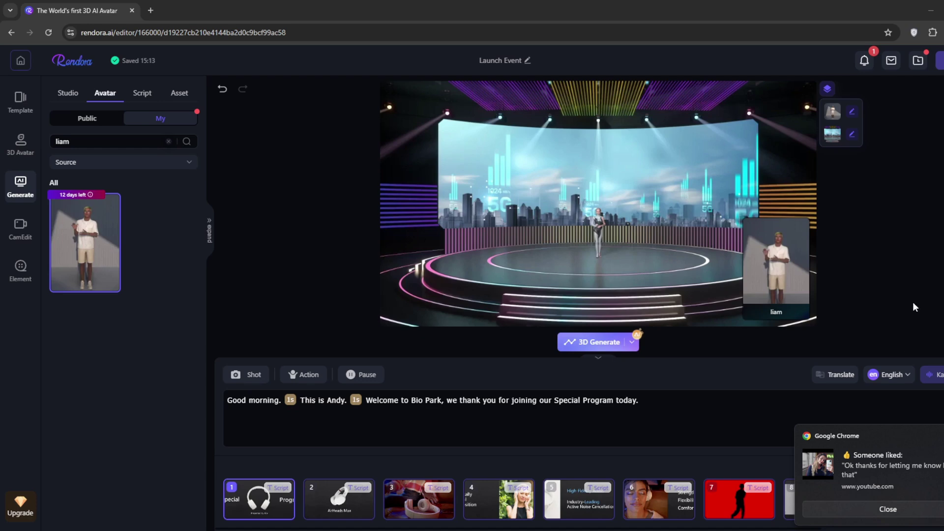
pyautogui.moveTo(103, 253)
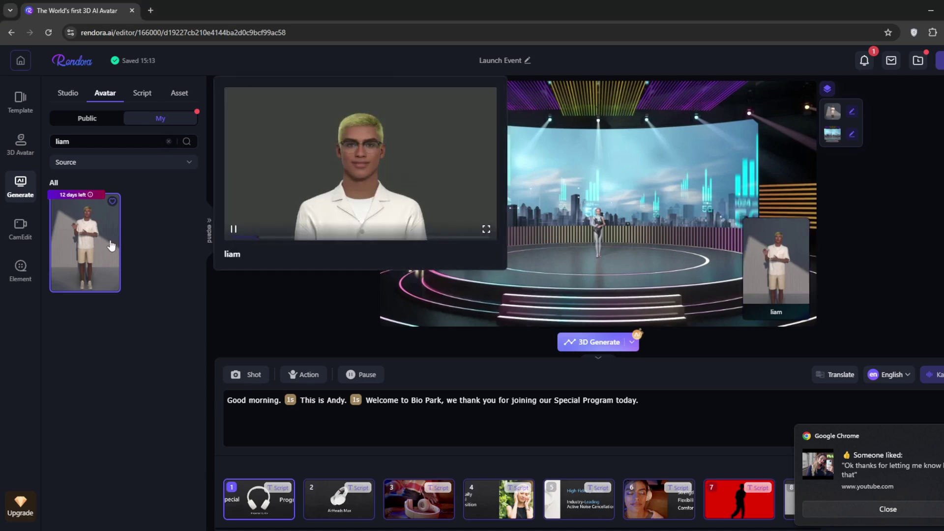
# Step: Have the AI Script writer generate a script about how laptops evolved over the decades
pyautogui.click(141, 93)
pyautogui.click(88, 514)
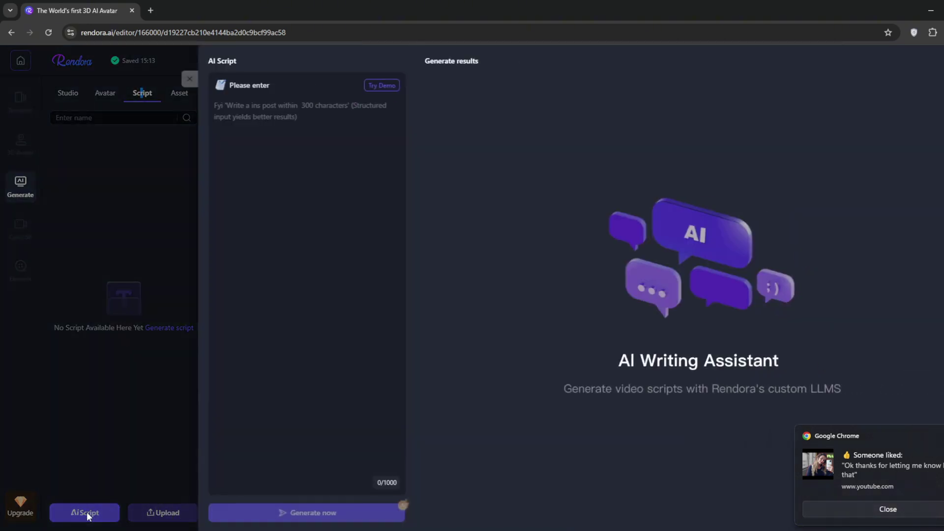
pyautogui.click(309, 108)
pyautogui.write('A')
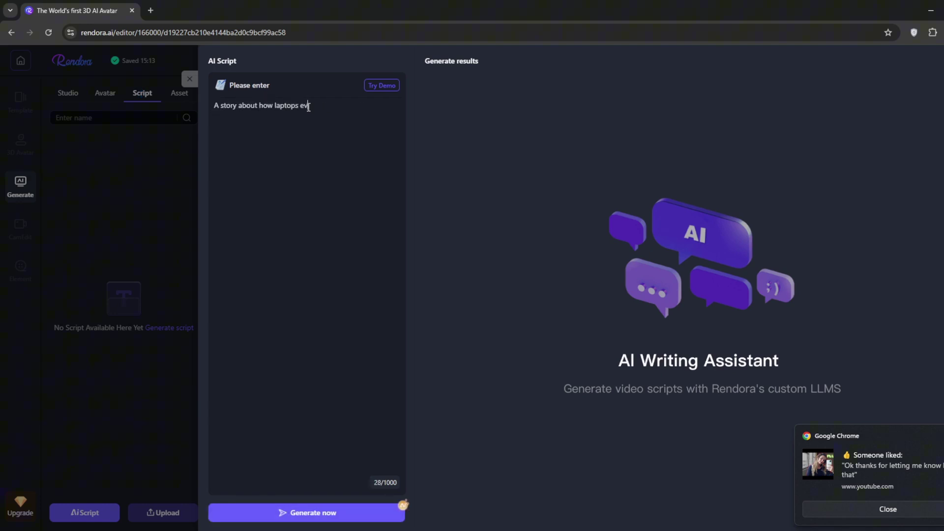
pyautogui.click(344, 513)
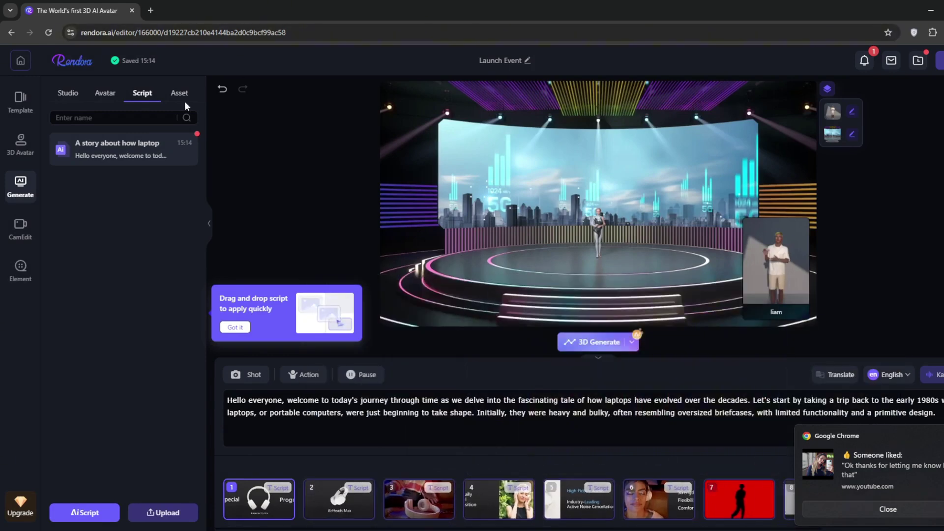
# Step: Preview studio stages, set the city-skyline News Studio as the scene, and request 3D generation
pyautogui.click(183, 97)
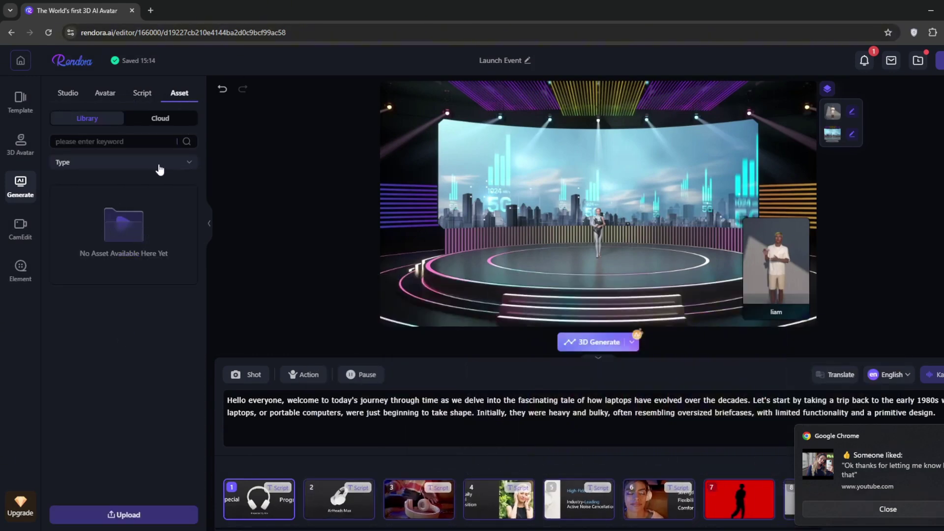
pyautogui.click(66, 95)
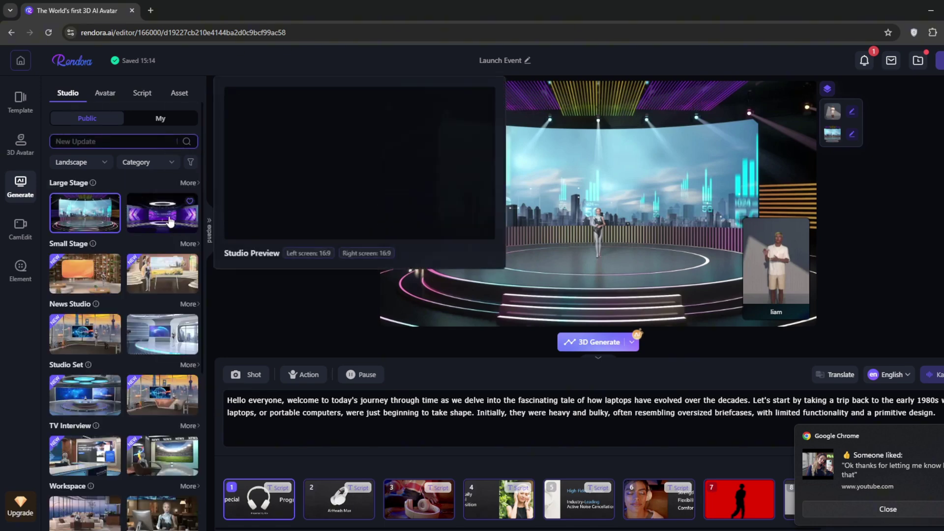
pyautogui.click(160, 215)
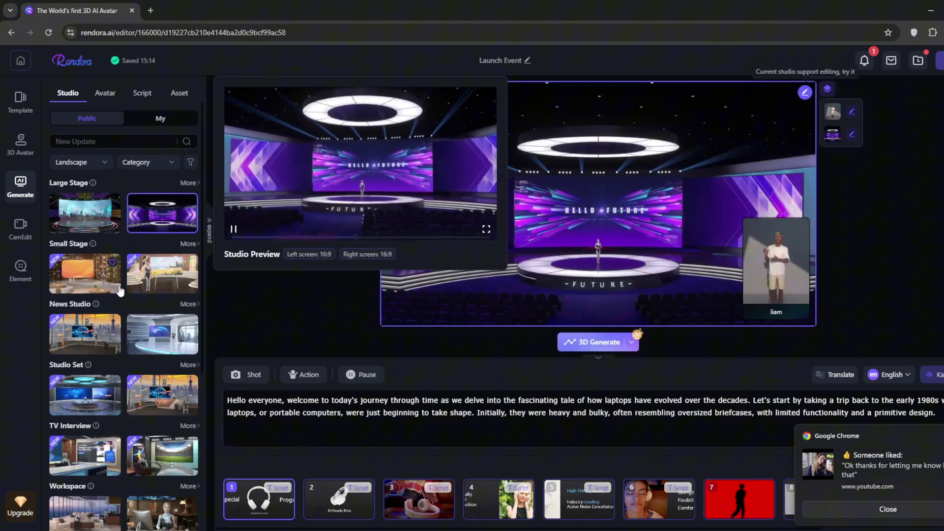
pyautogui.click(93, 278)
pyautogui.click(148, 339)
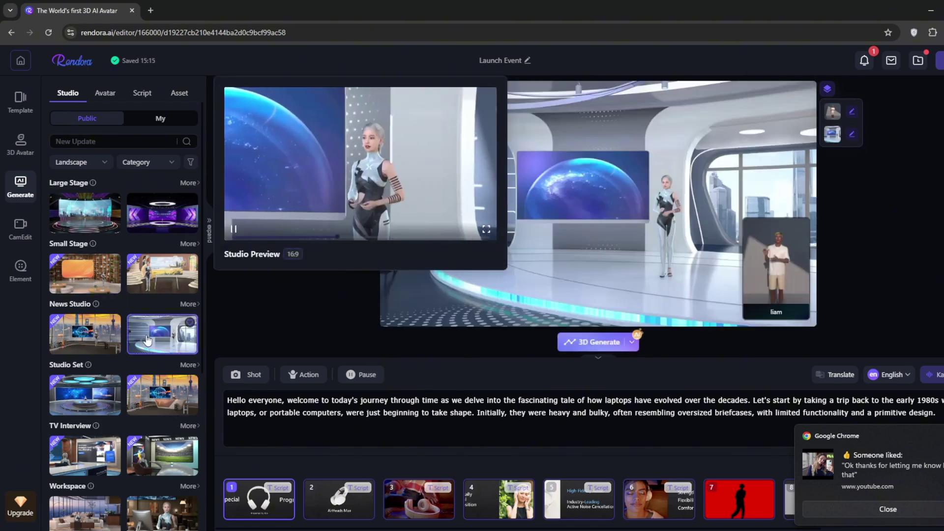
pyautogui.click(92, 321)
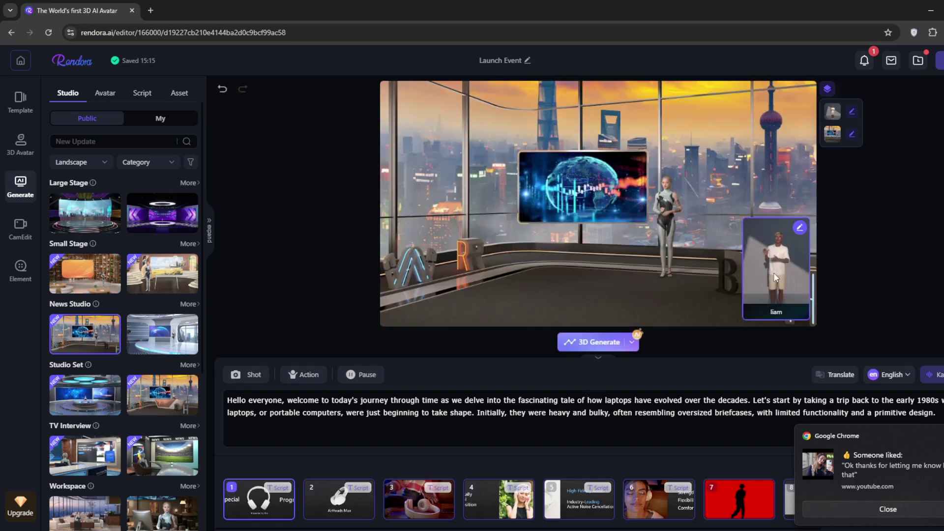
pyautogui.click(577, 342)
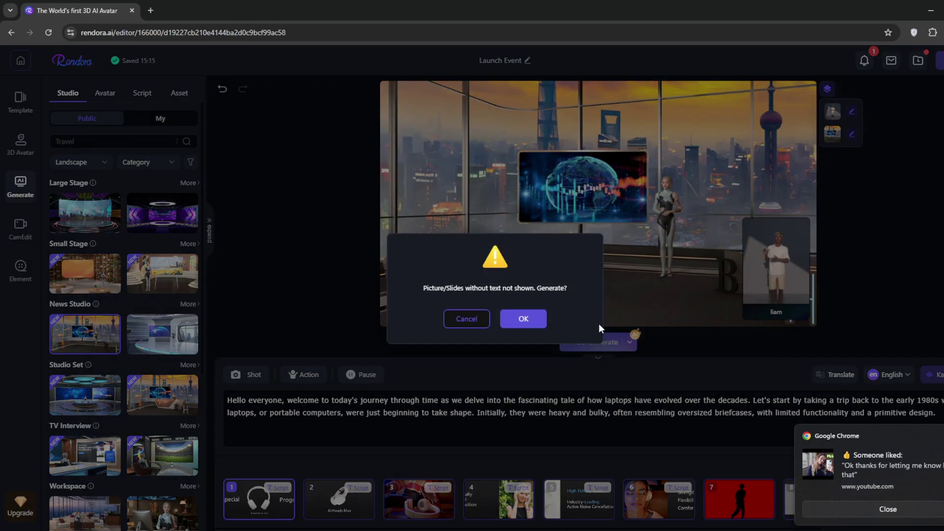
# Step: Generate the video despite slides without text, play the 2:52 brainproject render, and show its download options
pyautogui.click(521, 321)
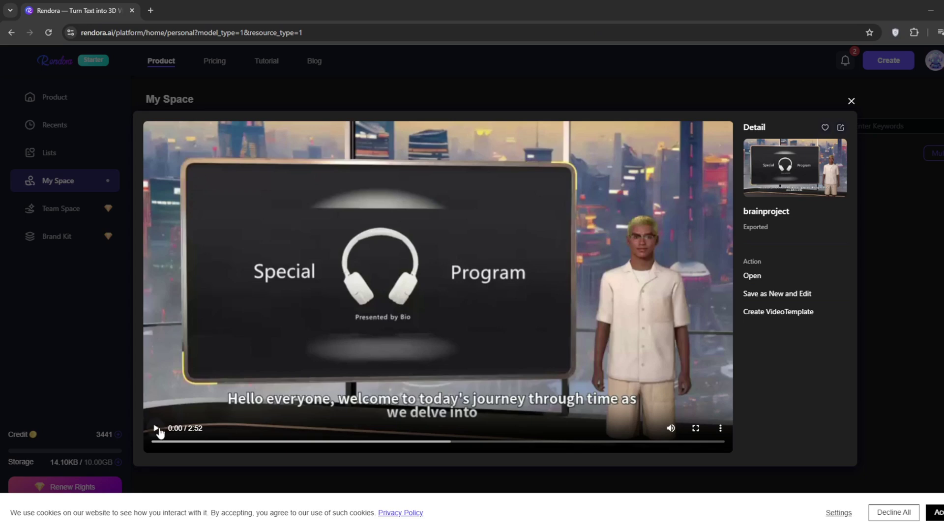
pyautogui.click(157, 429)
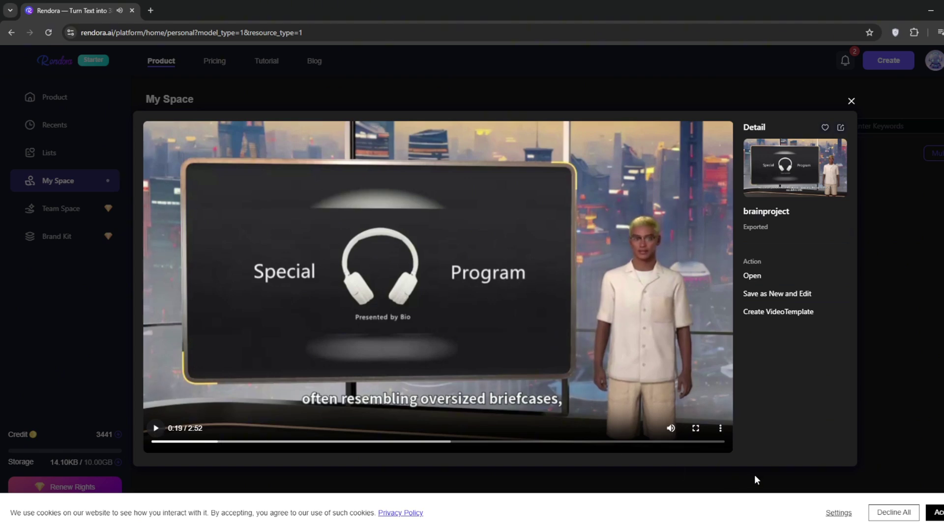
pyautogui.click(722, 430)
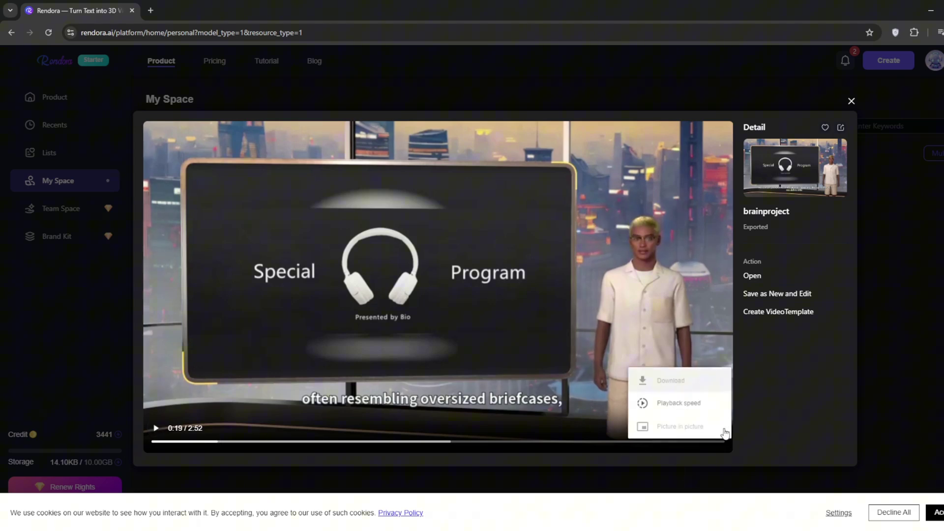